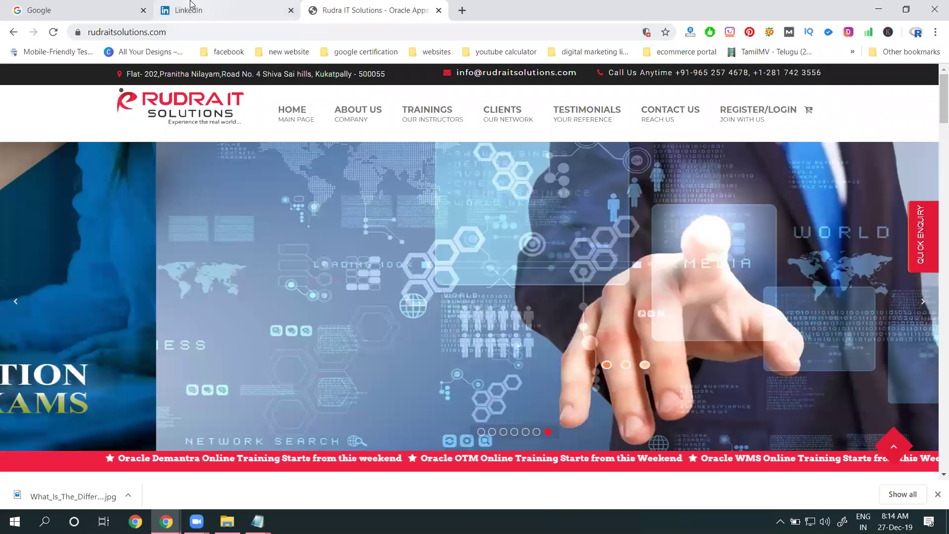
# Open the Rudra IT Solutions company page in admin view from the Me menu
pyautogui.click(191, 4)
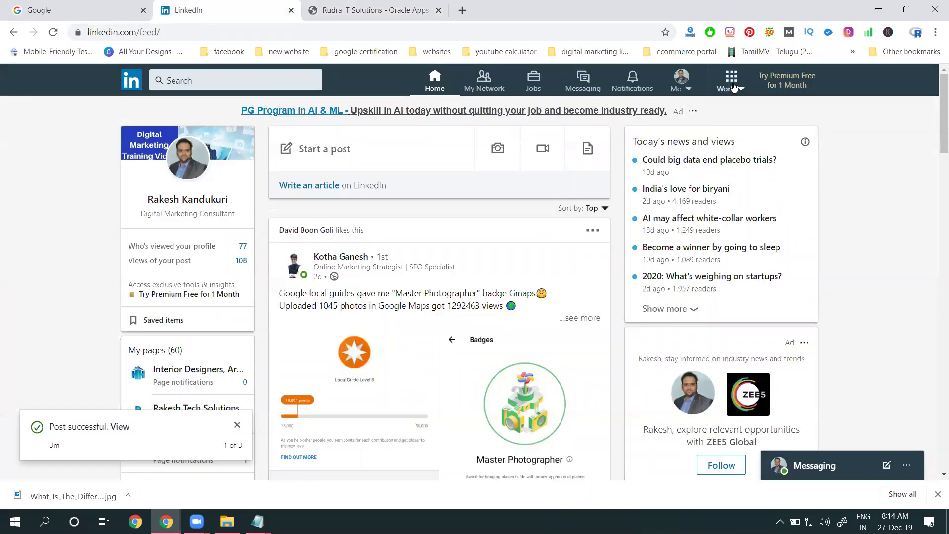
pyautogui.click(690, 83)
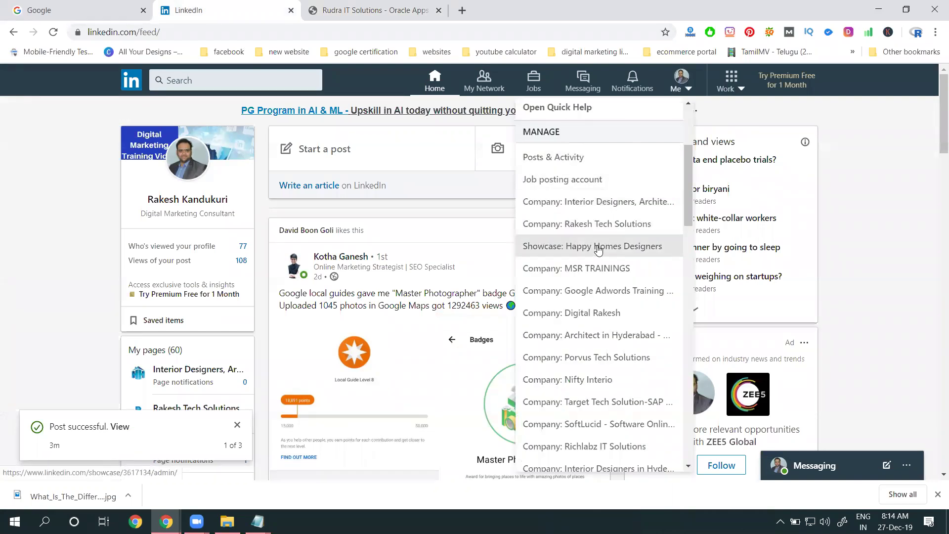
pyautogui.scroll(-5, 598, 251)
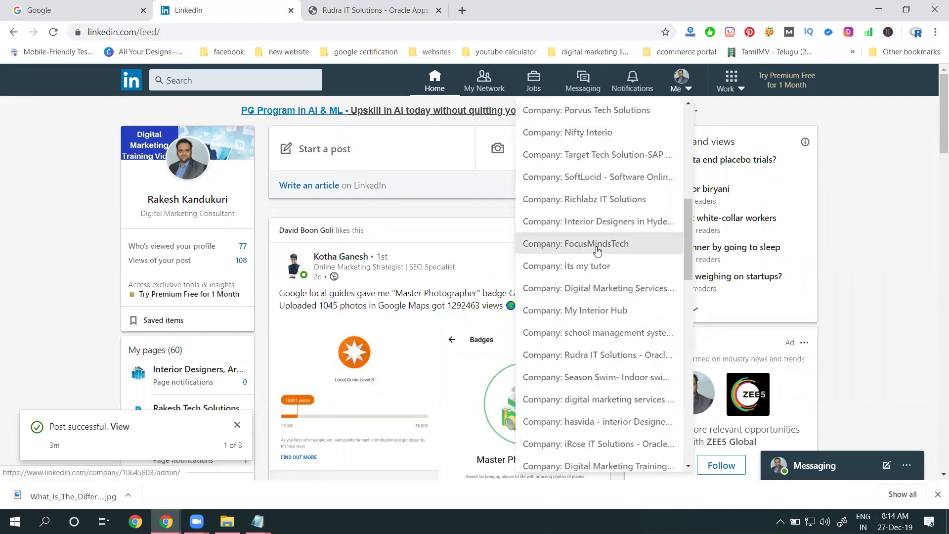
pyautogui.scroll(-3, 597, 251)
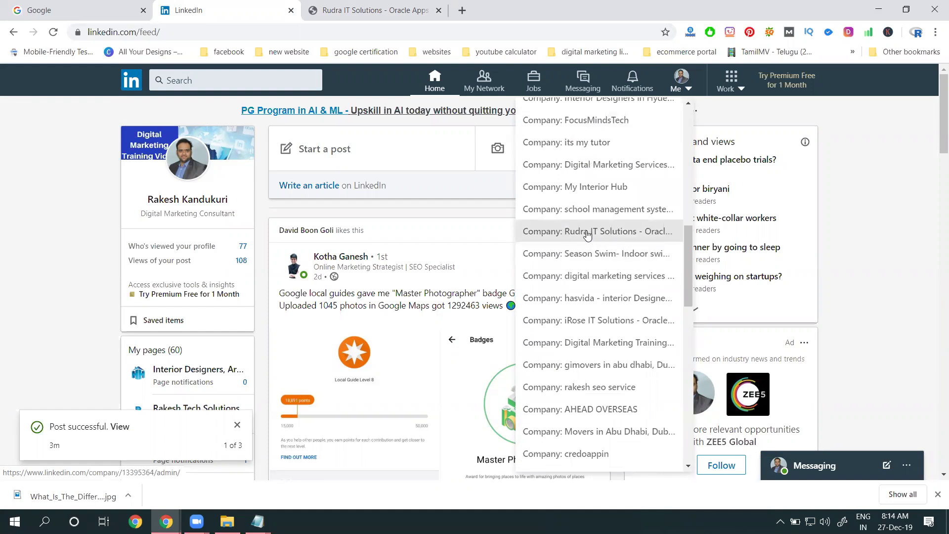
pyautogui.click(587, 232)
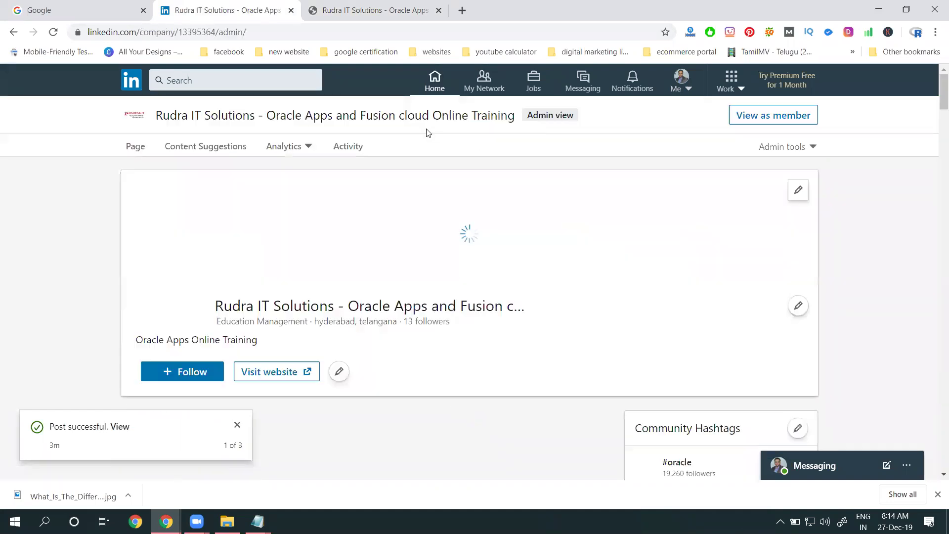
# Copy the company page's full title
pyautogui.tripleClick(264, 115)
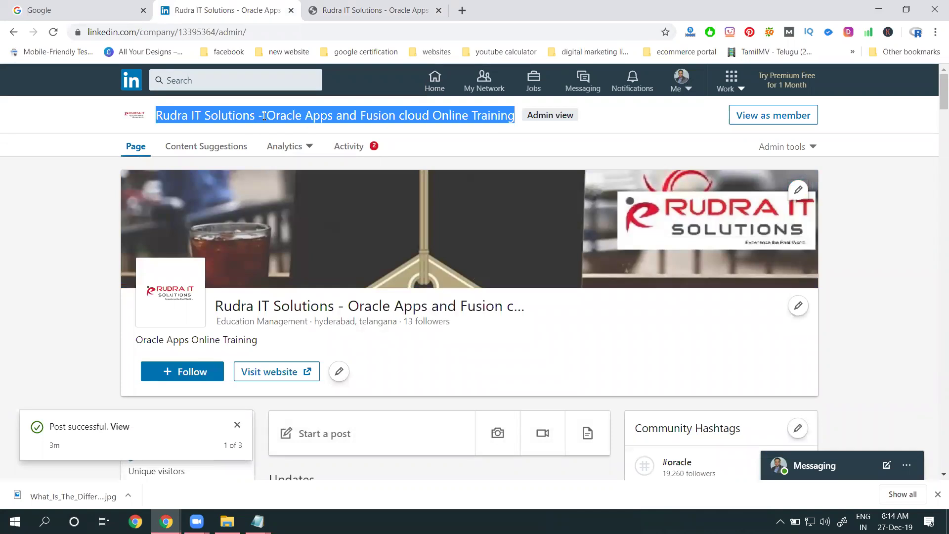
pyautogui.rightClick(264, 116)
pyautogui.click(272, 121)
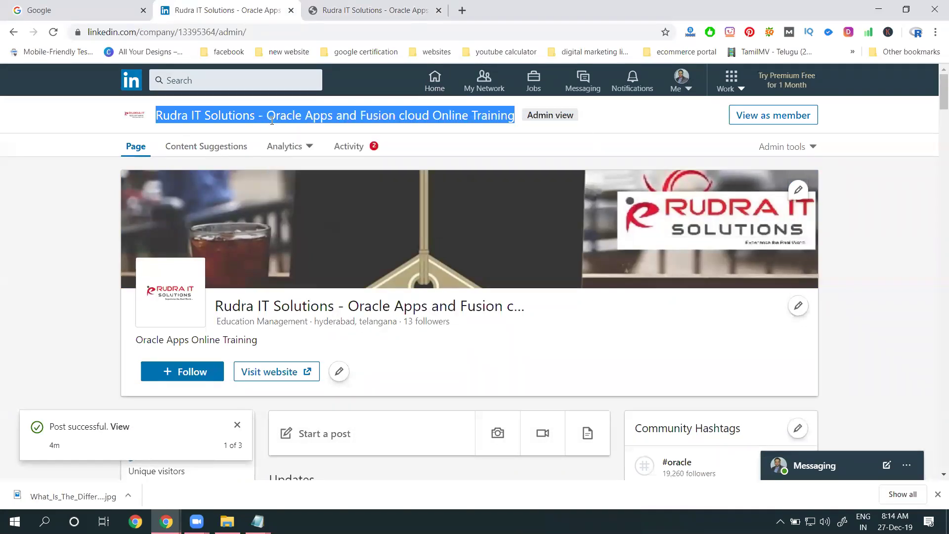
# Scroll the Groups list under Work down to Oracle Apps Online Training And Jobs
pyautogui.click(727, 88)
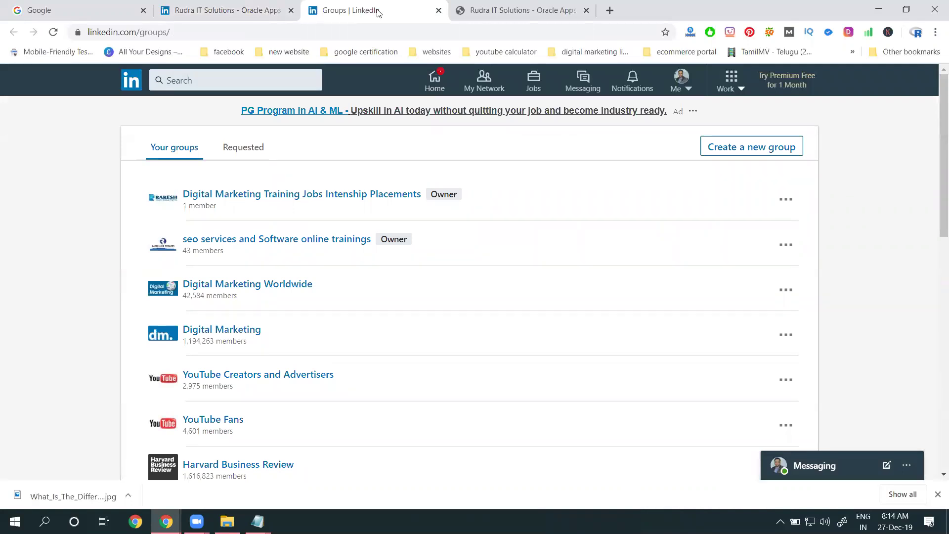
pyautogui.scroll(-3, 524, 212)
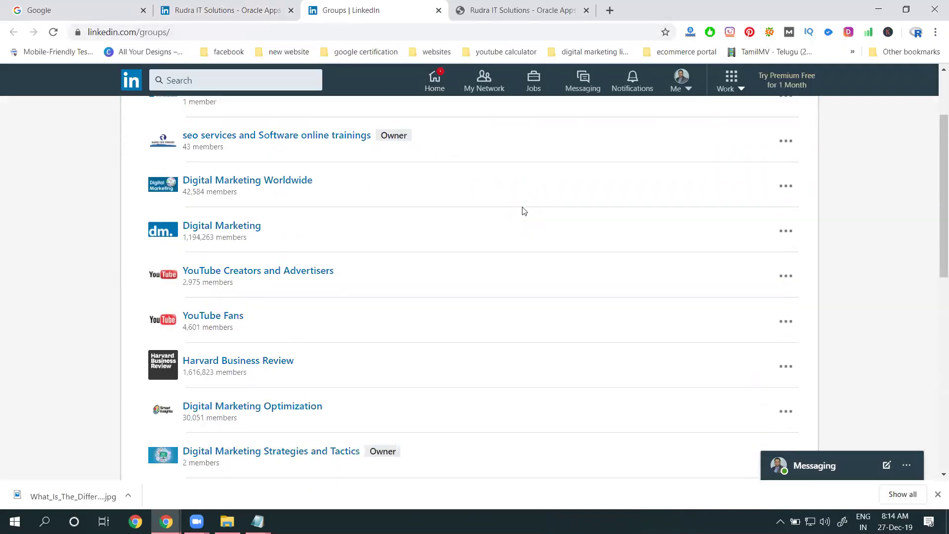
pyautogui.scroll(-3, 325, 232)
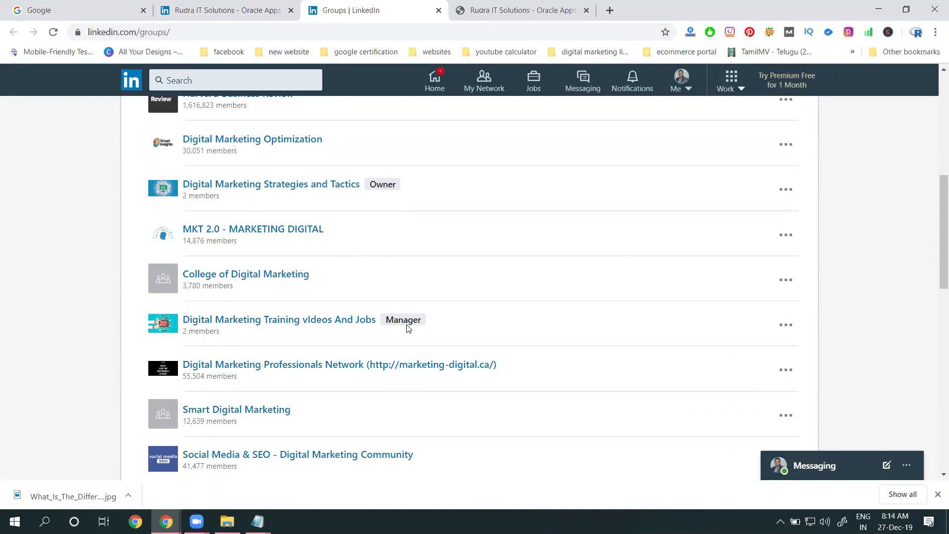
pyautogui.scroll(-4, 404, 313)
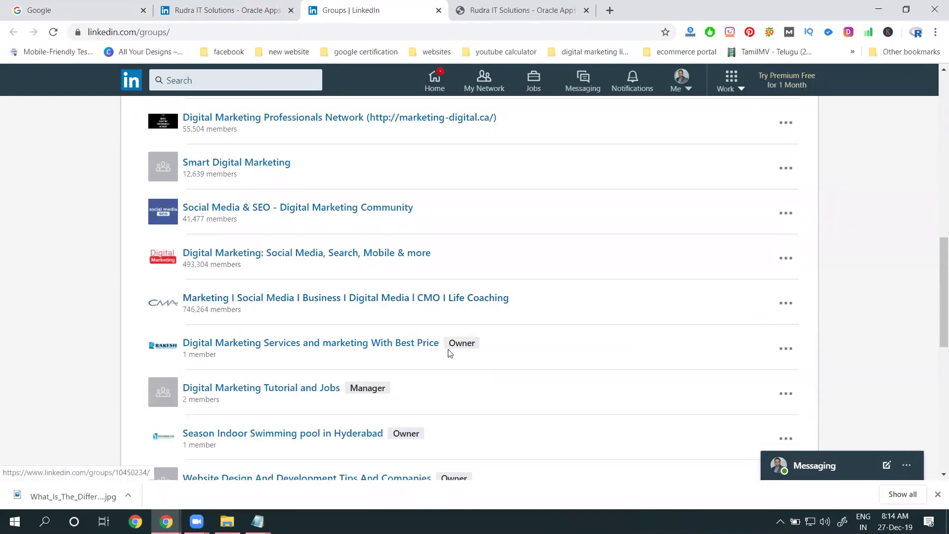
pyautogui.scroll(-6, 409, 352)
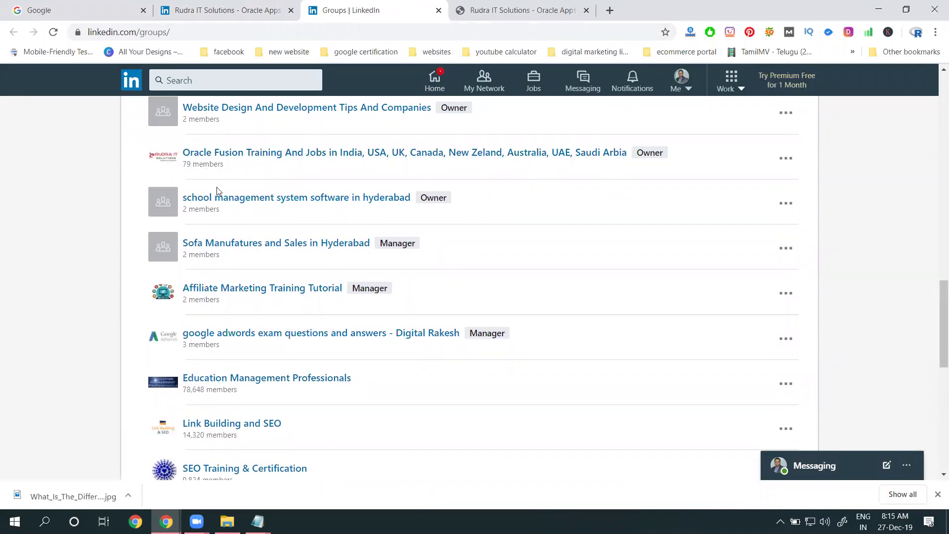
pyautogui.scroll(-8, 233, 255)
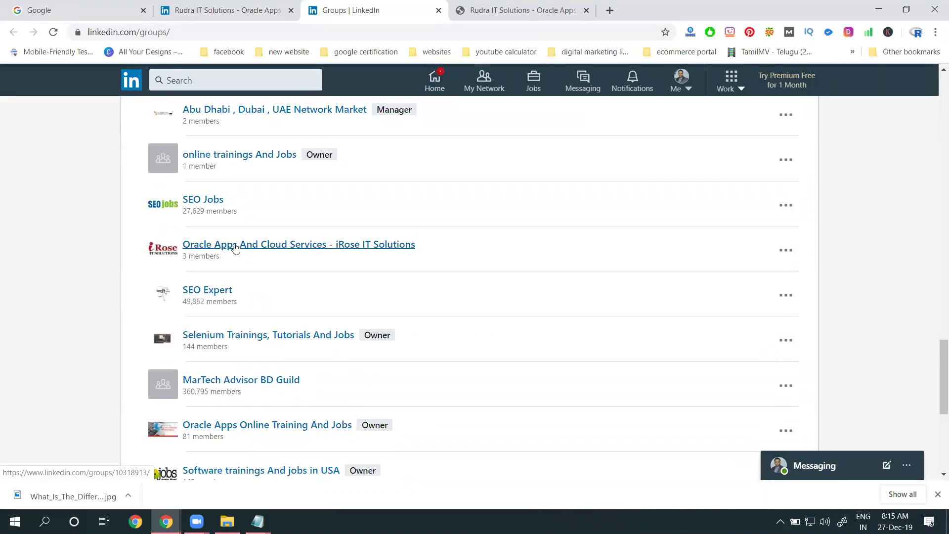
pyautogui.scroll(-4, 390, 267)
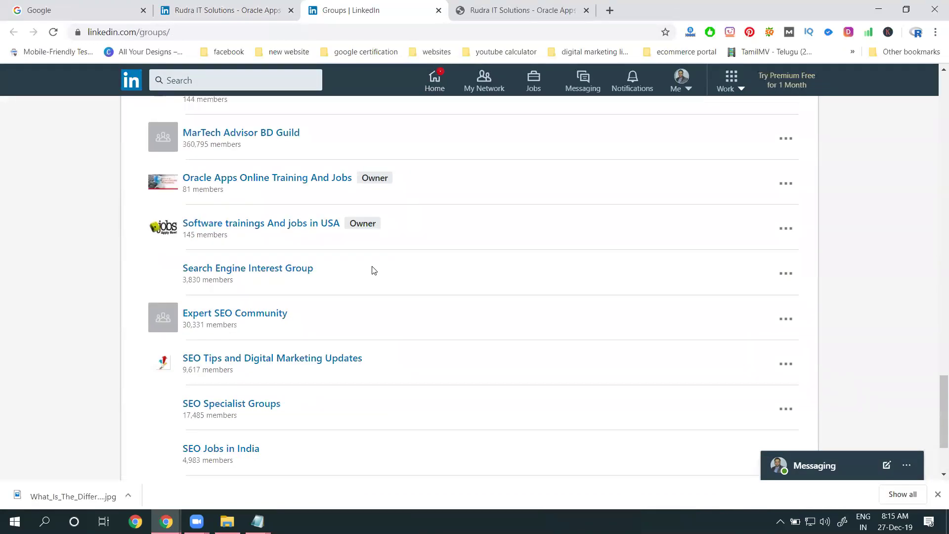
pyautogui.click(213, 186)
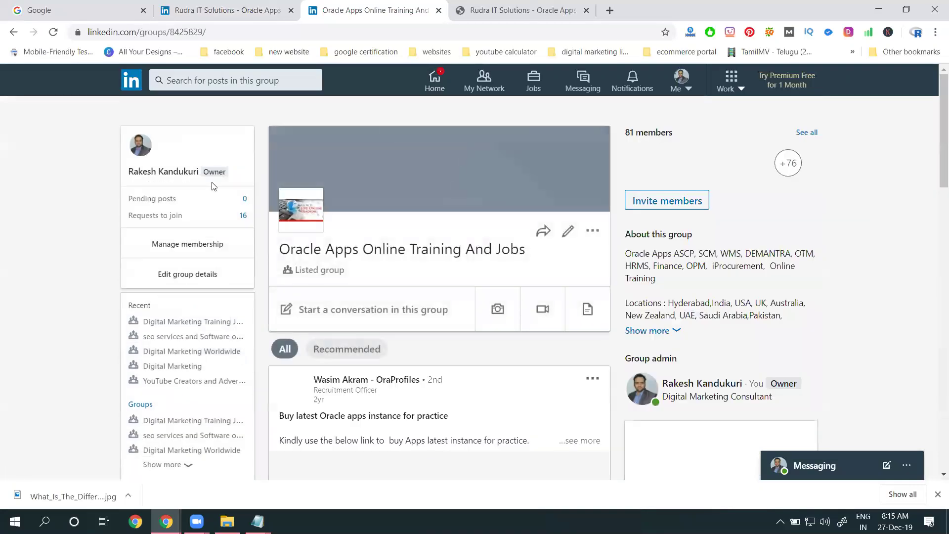
pyautogui.scroll(-5, 517, 265)
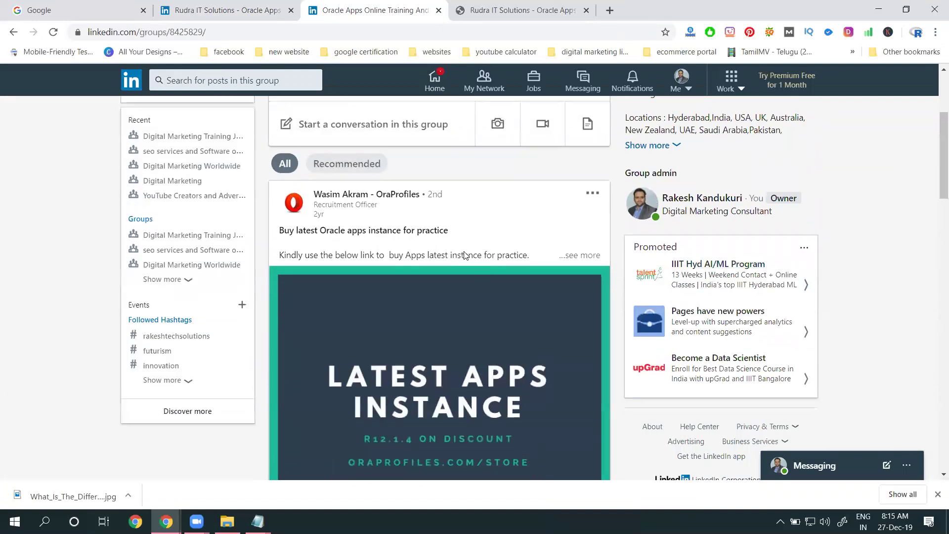
pyautogui.scroll(-5, 517, 265)
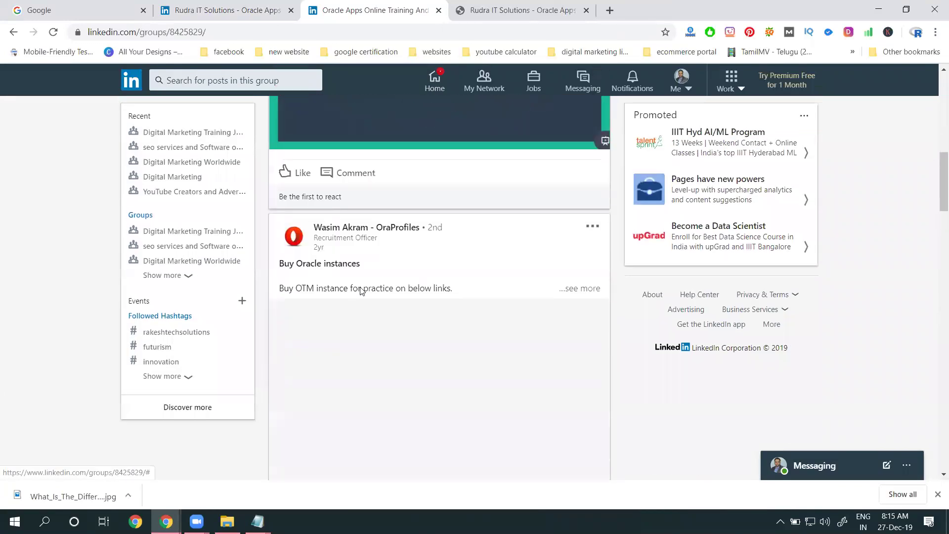
pyautogui.scroll(5, 482, 303)
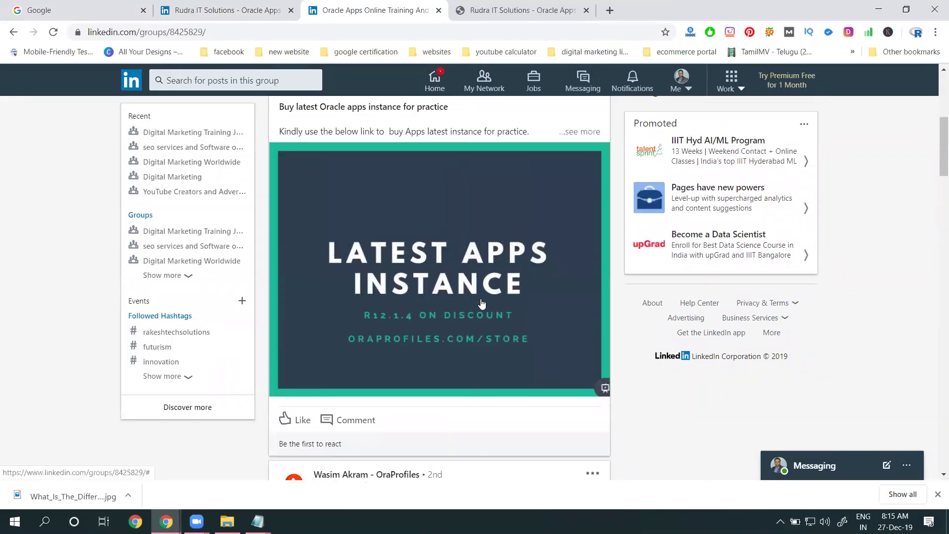
pyautogui.scroll(4, 482, 304)
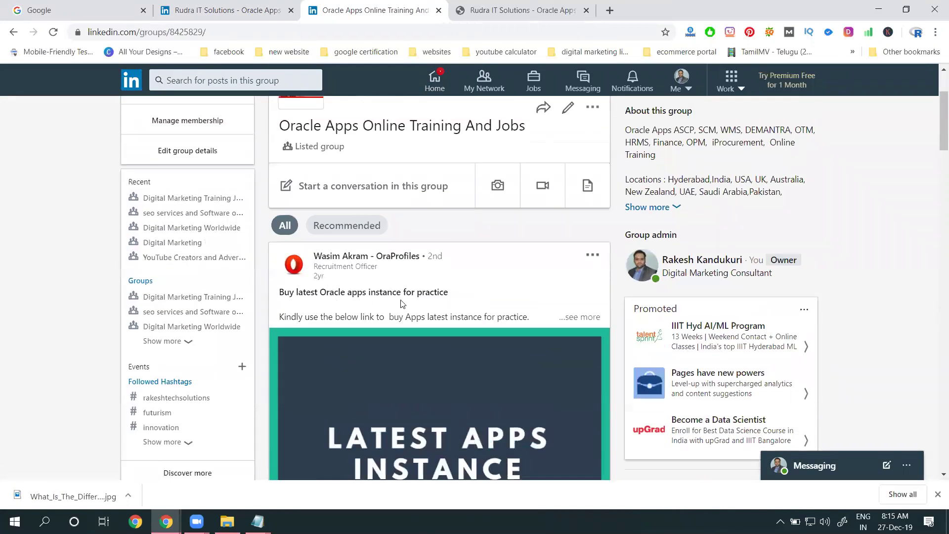
pyautogui.scroll(-7, 403, 304)
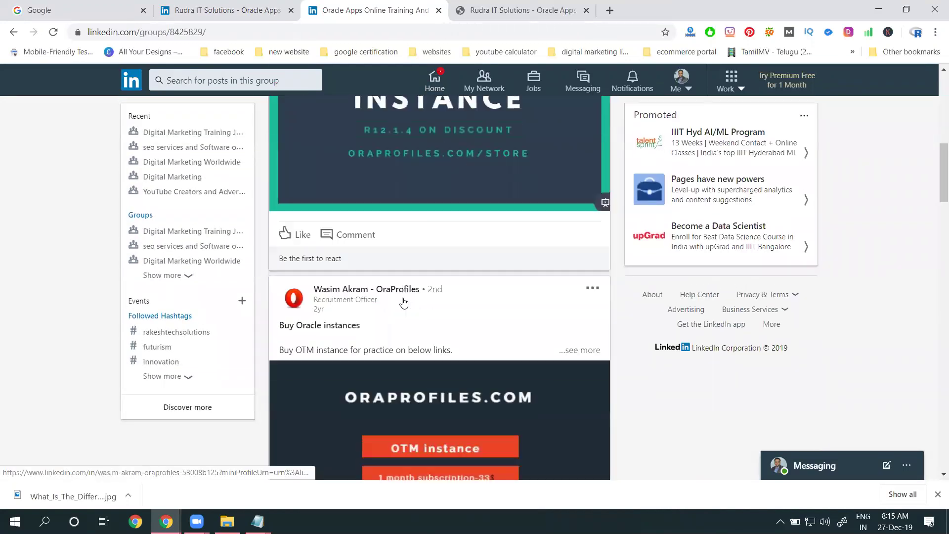
pyautogui.scroll(9, 403, 302)
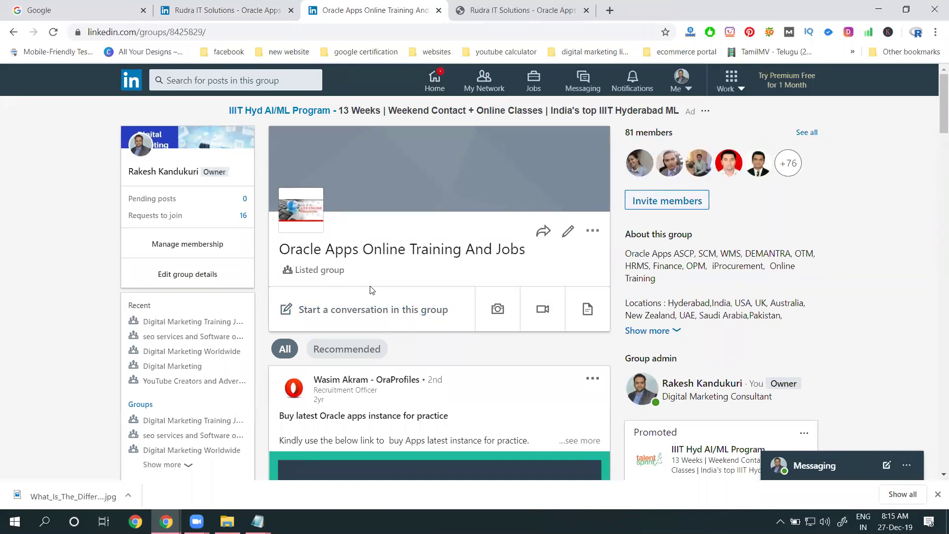
pyautogui.click(731, 79)
# Start a new group and paste the copied company title as its name
pyautogui.click(767, 258)
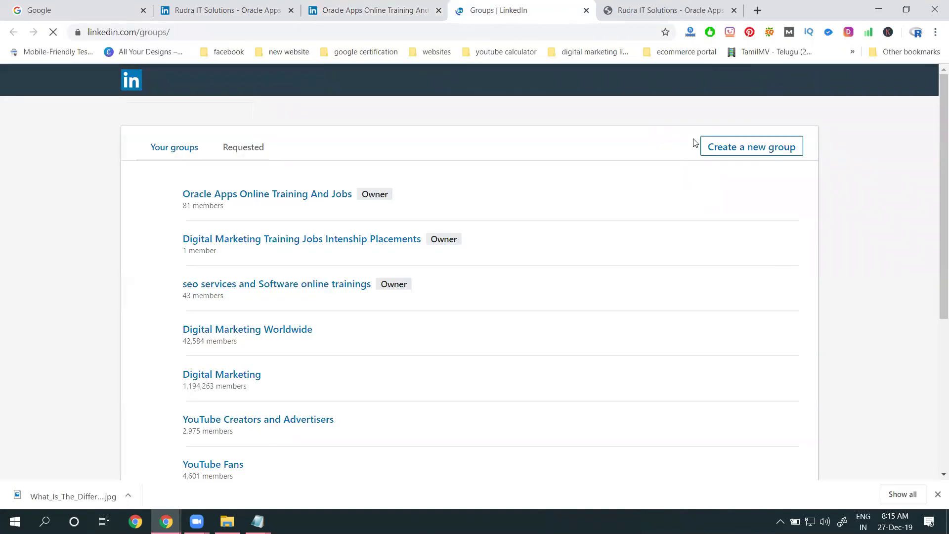
pyautogui.click(725, 151)
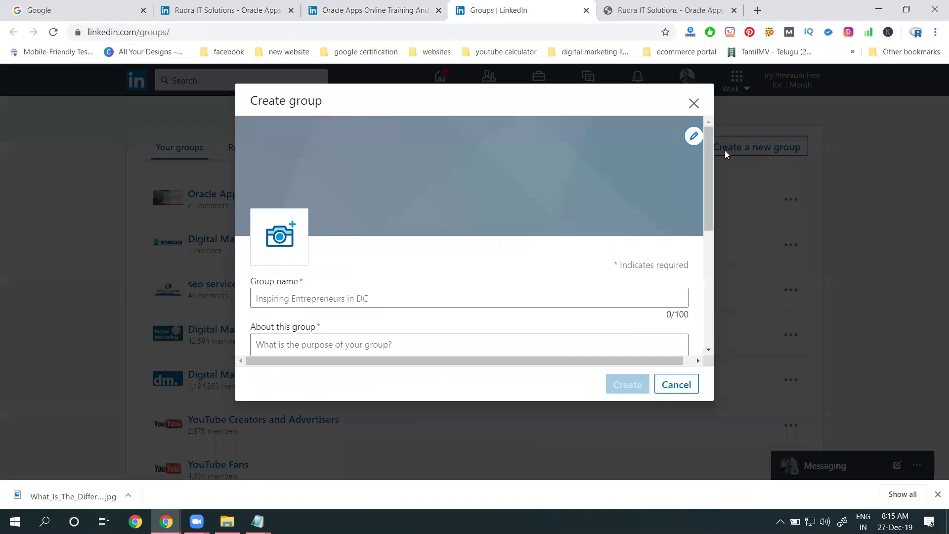
pyautogui.click(353, 299)
pyautogui.hotkey('ctrl', 'v')
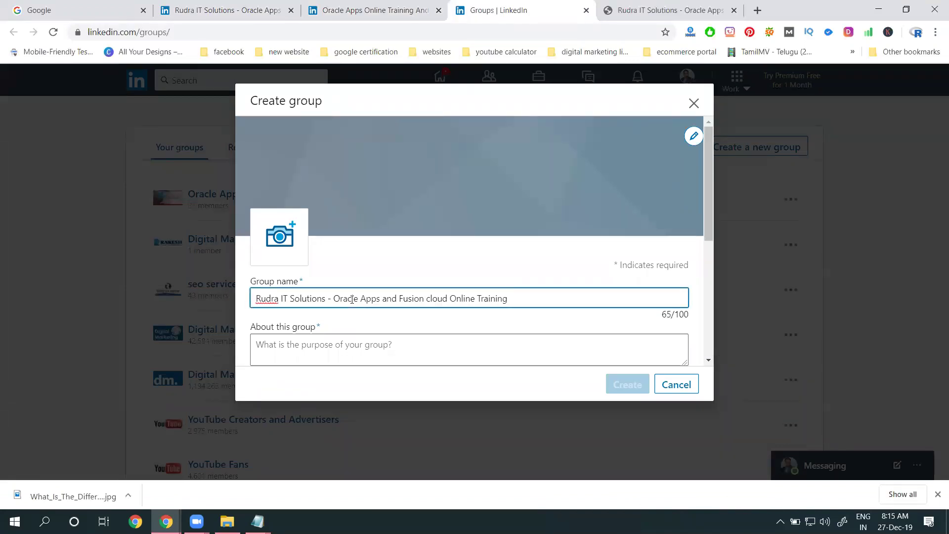
# Upload Untitled design (2) from E:\e\Projects\projects\rudra as the group logo
pyautogui.click(284, 239)
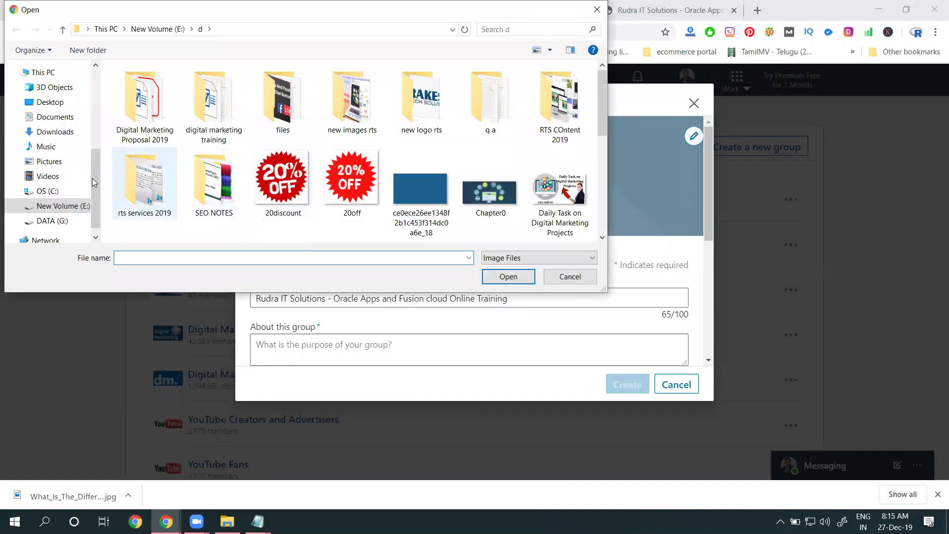
pyautogui.click(70, 204)
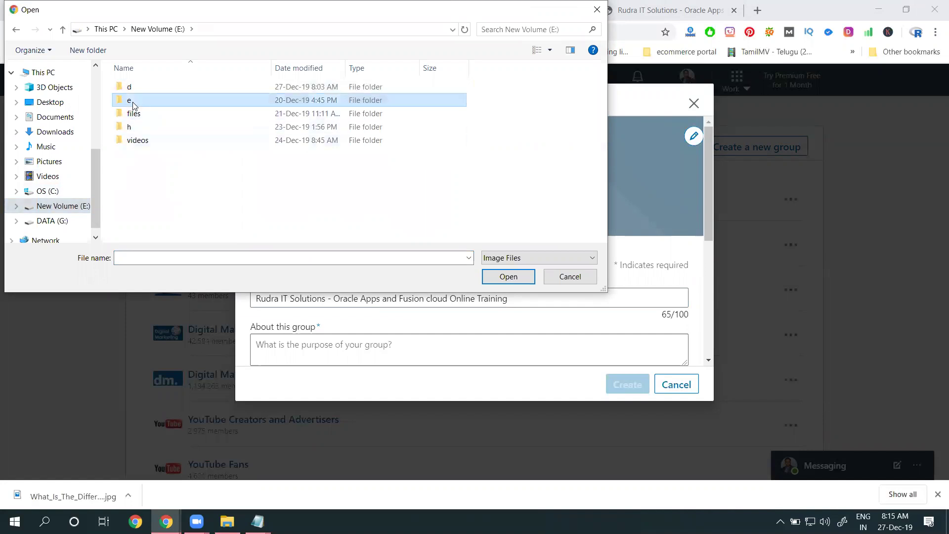
pyautogui.doubleClick(133, 101)
pyautogui.doubleClick(143, 103)
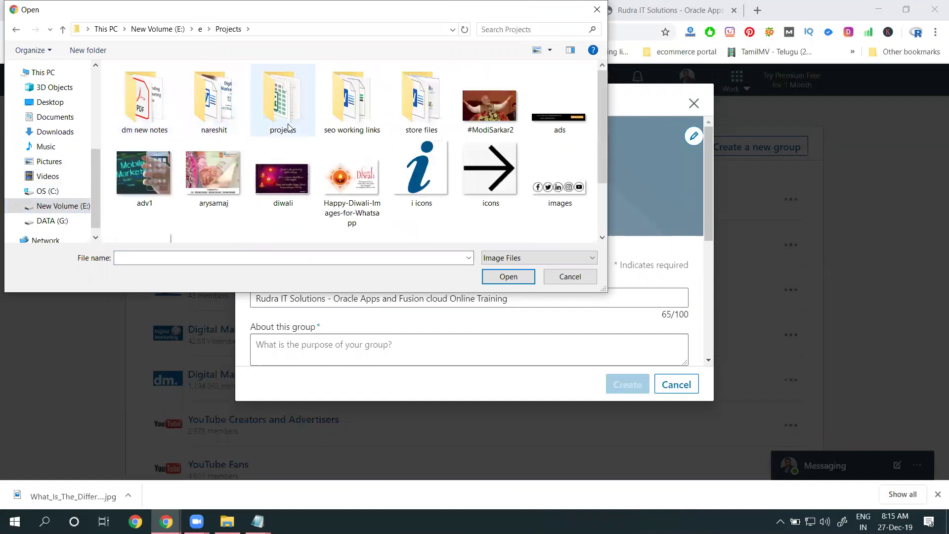
pyautogui.doubleClick(259, 114)
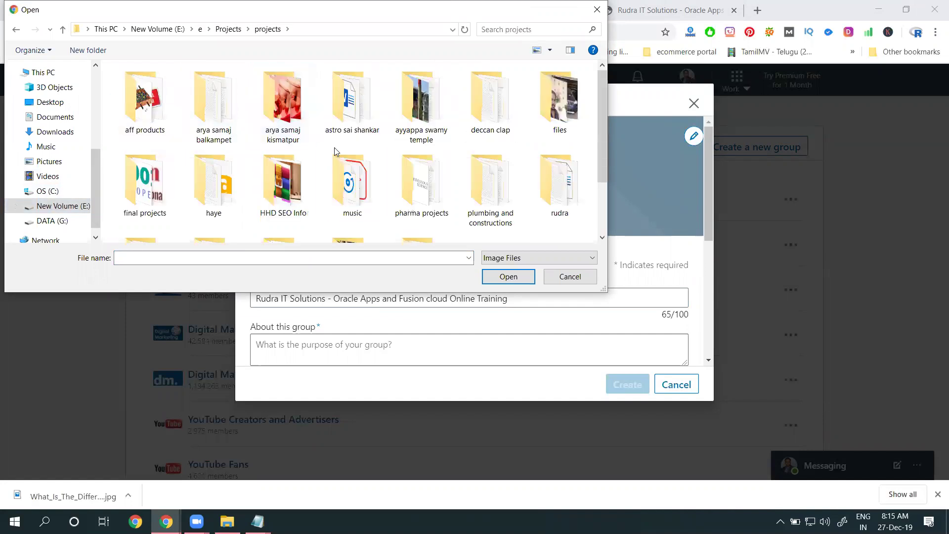
pyautogui.doubleClick(558, 185)
pyautogui.scroll(-2, 291, 174)
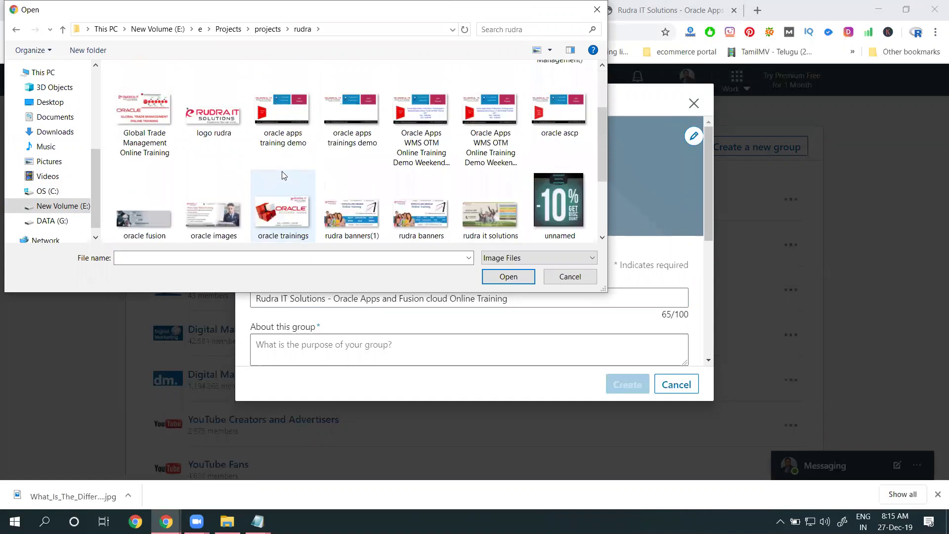
pyautogui.scroll(-2, 284, 175)
pyautogui.doubleClick(136, 167)
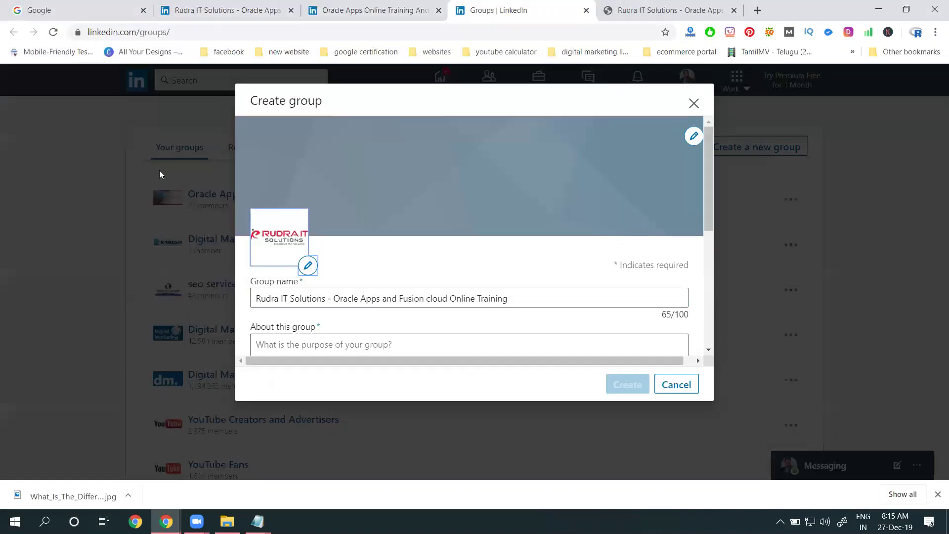
# Upload oracle trainings as the cover photo, shift it to show the ORACLE banner, and apply
pyautogui.click(688, 142)
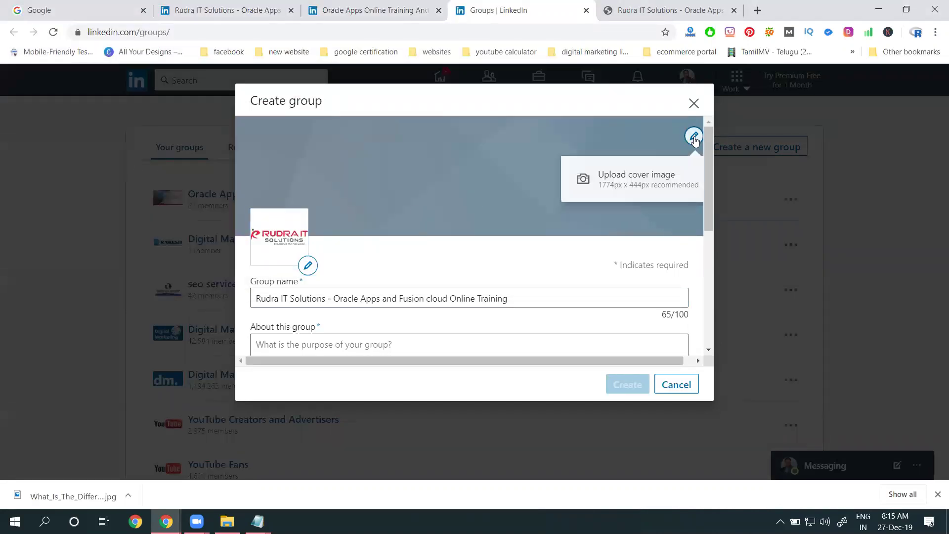
pyautogui.click(641, 175)
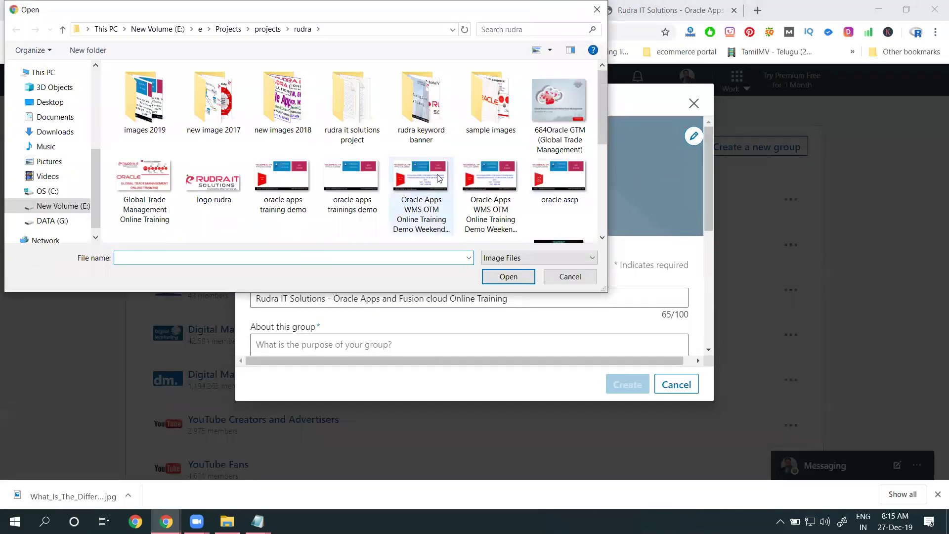
pyautogui.scroll(-4, 341, 183)
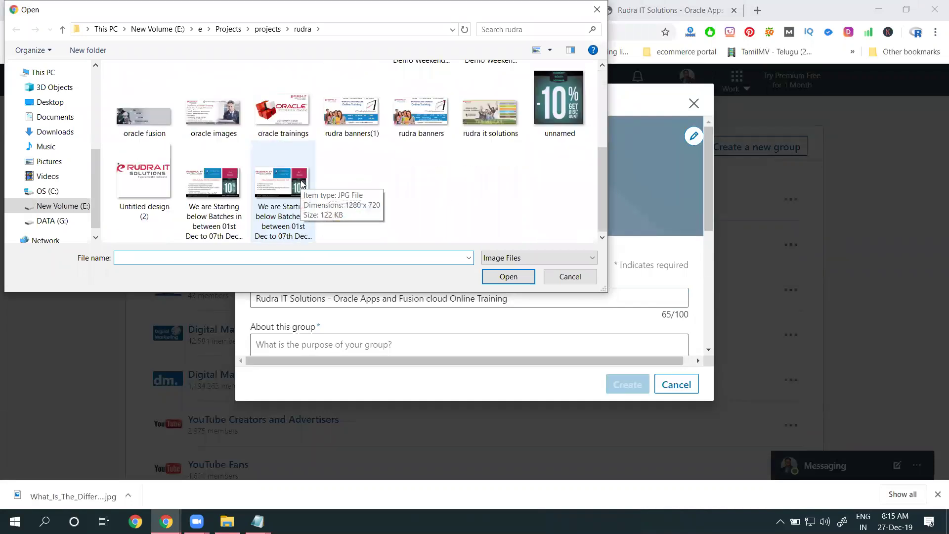
pyautogui.click(282, 119)
pyautogui.rightClick(281, 119)
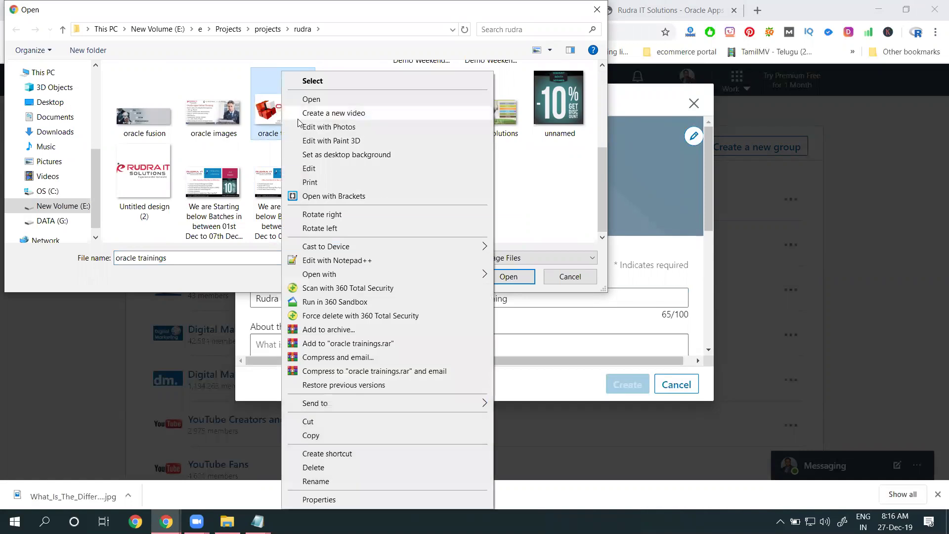
pyautogui.click(320, 102)
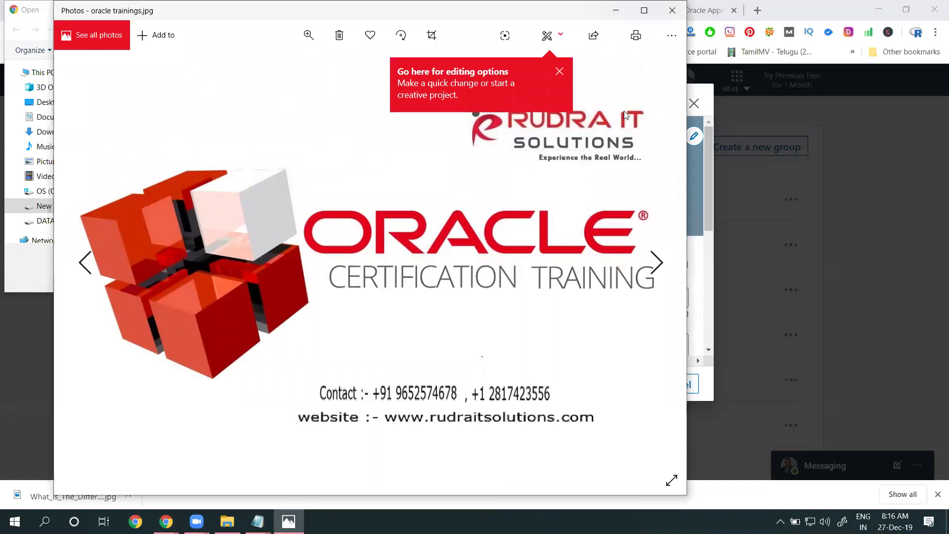
pyautogui.click(672, 11)
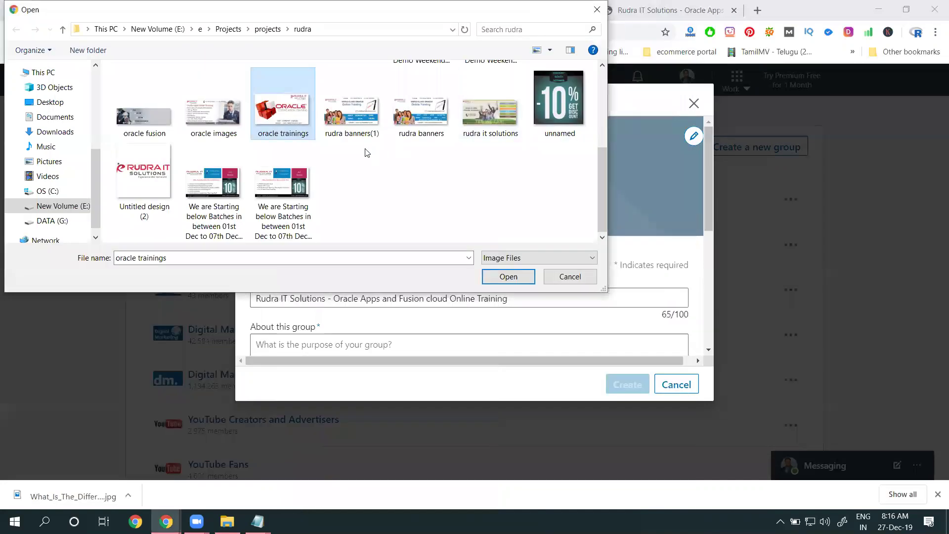
pyautogui.doubleClick(285, 129)
pyautogui.moveTo(506, 235)
pyautogui.mouseDown()
pyautogui.moveTo(500, 184)
pyautogui.moveTo(502, 239)
pyautogui.mouseUp()
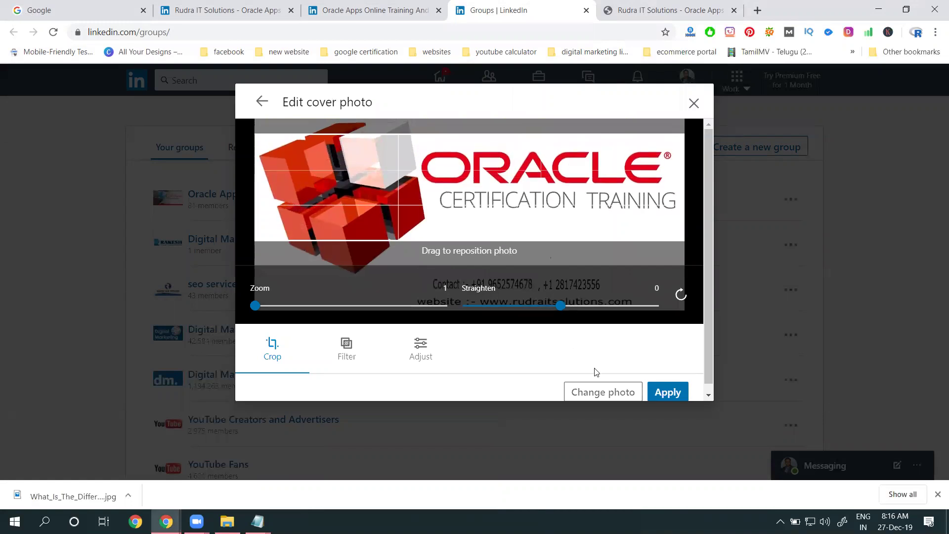
pyautogui.click(669, 391)
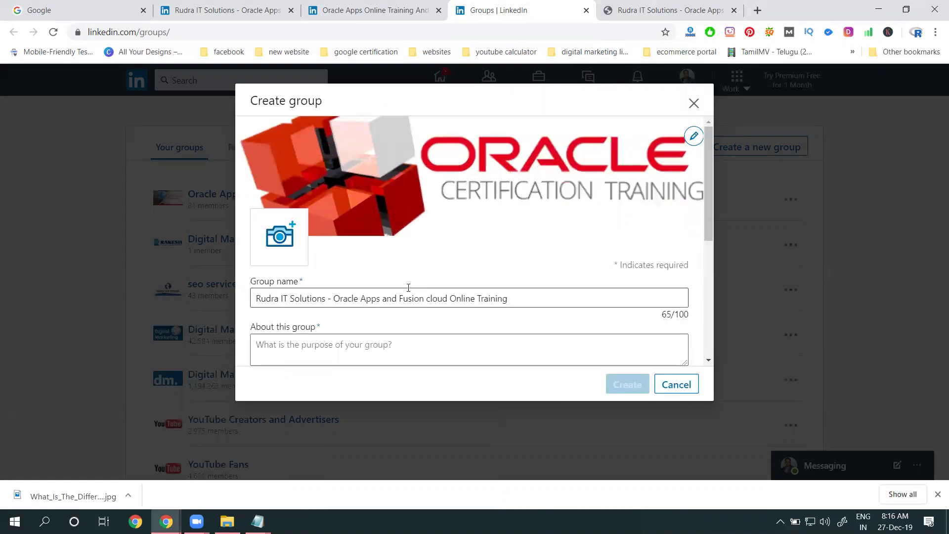
# Put the course part of the name, 'Oracle Apps and Fusion cloud Online Training', into About
pyautogui.scroll(-3, 409, 288)
pyautogui.tripleClick(398, 183)
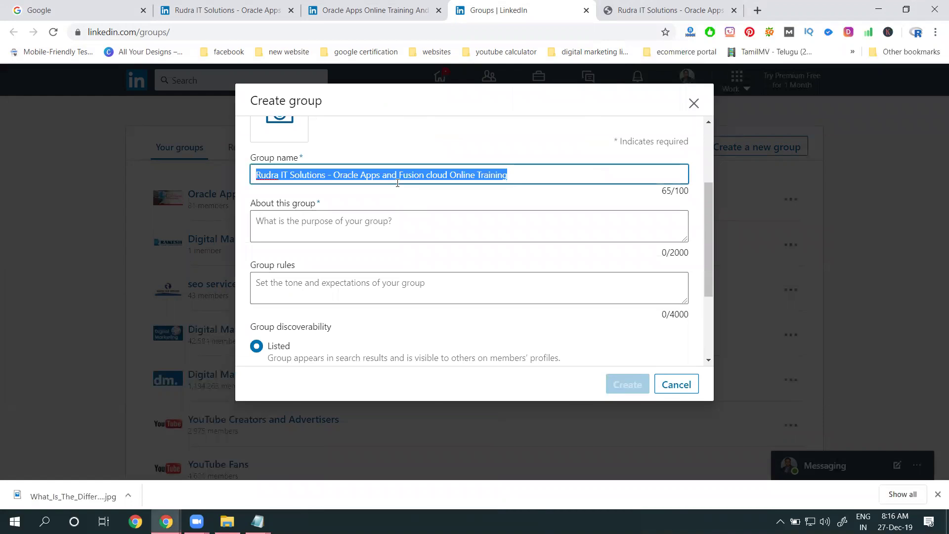
pyautogui.click(517, 175)
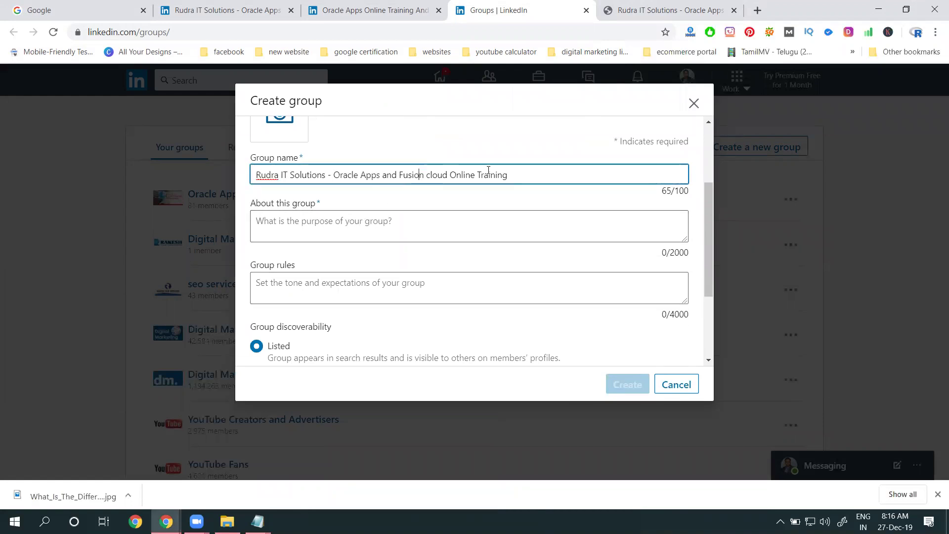
pyautogui.moveTo(517, 175); pyautogui.dragTo(337, 176)
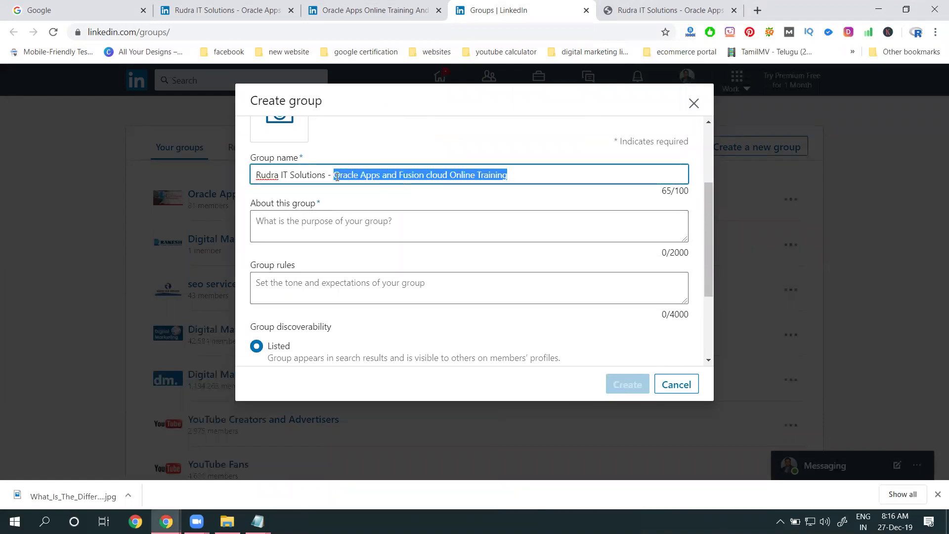
pyautogui.click(321, 219)
pyautogui.write('Oracle Apps and Fusion cloud Online Training')
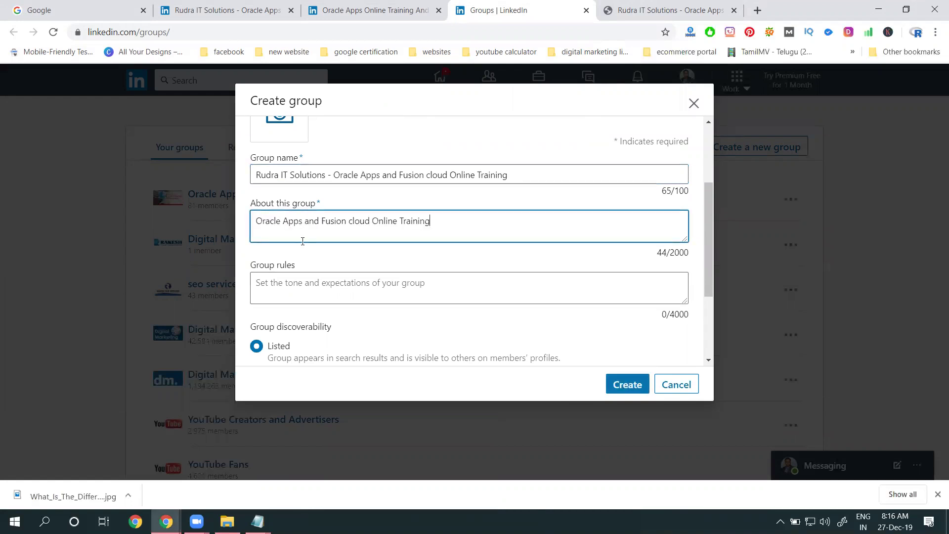
# Enter the group rules 'only for oracle employees and begginers'
pyautogui.click(306, 285)
pyautogui.write('only for oracle')
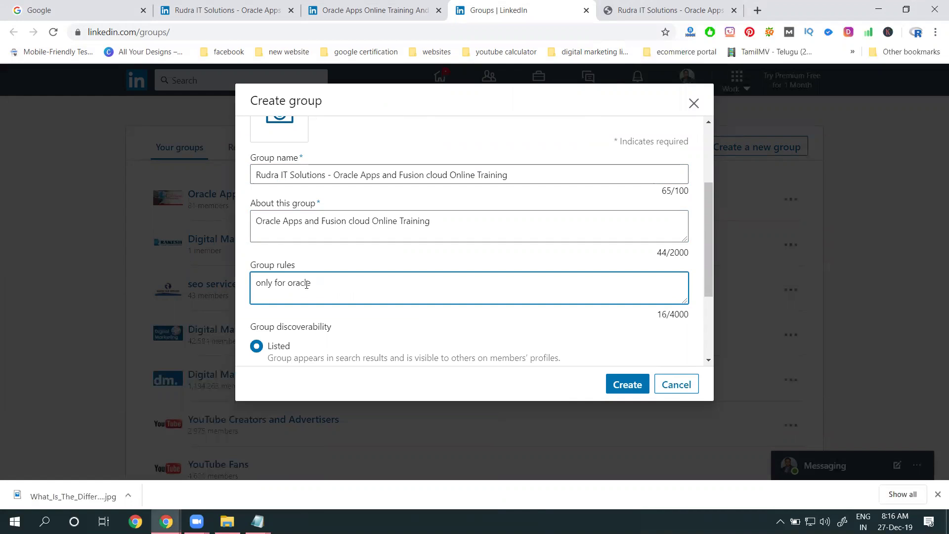
pyautogui.write('employees')
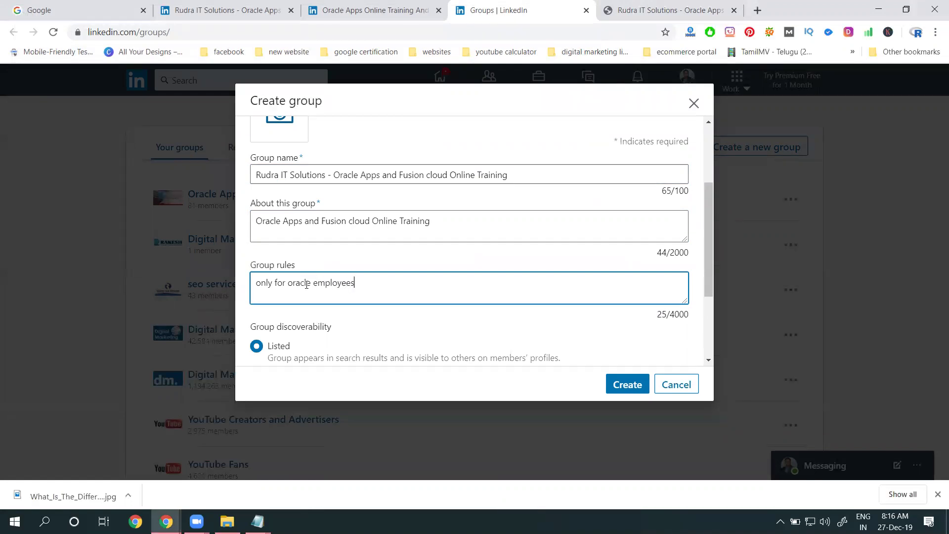
pyautogui.write(' and begginers')
pyautogui.scroll(-3, 352, 264)
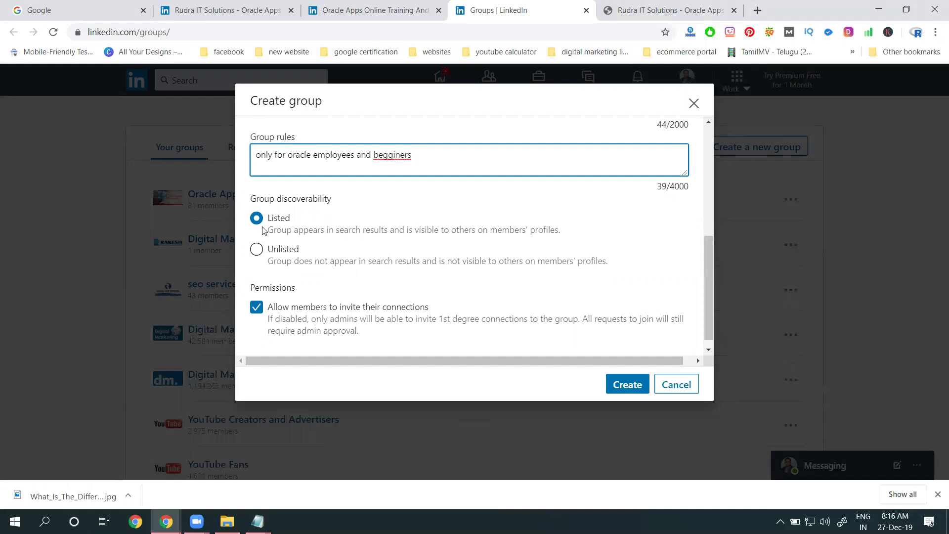
pyautogui.scroll(6, 288, 292)
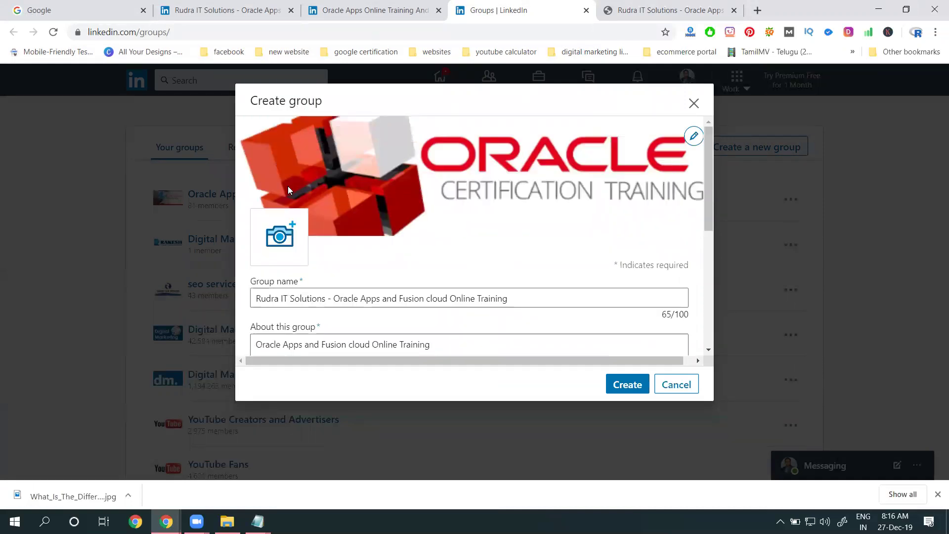
# Set Untitled design (2) back as the group logo
pyautogui.click(278, 238)
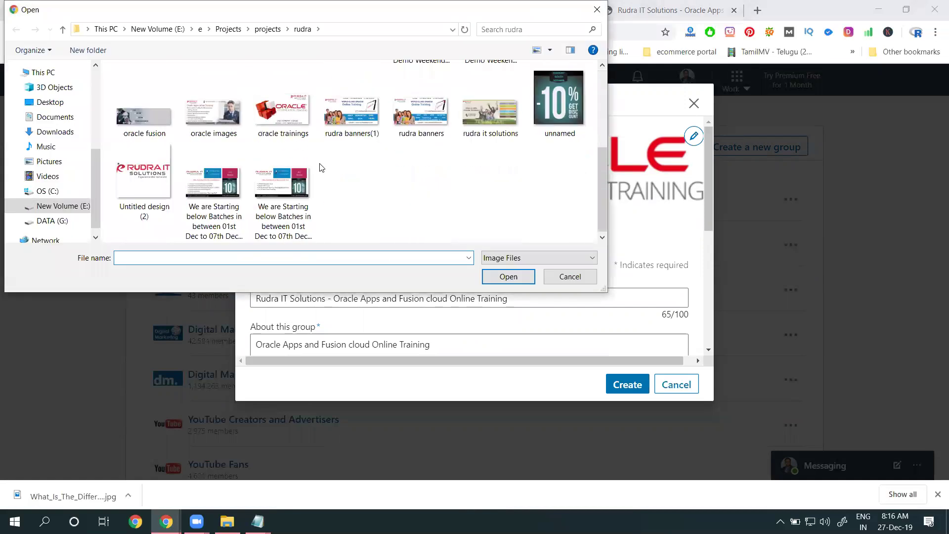
pyautogui.doubleClick(132, 174)
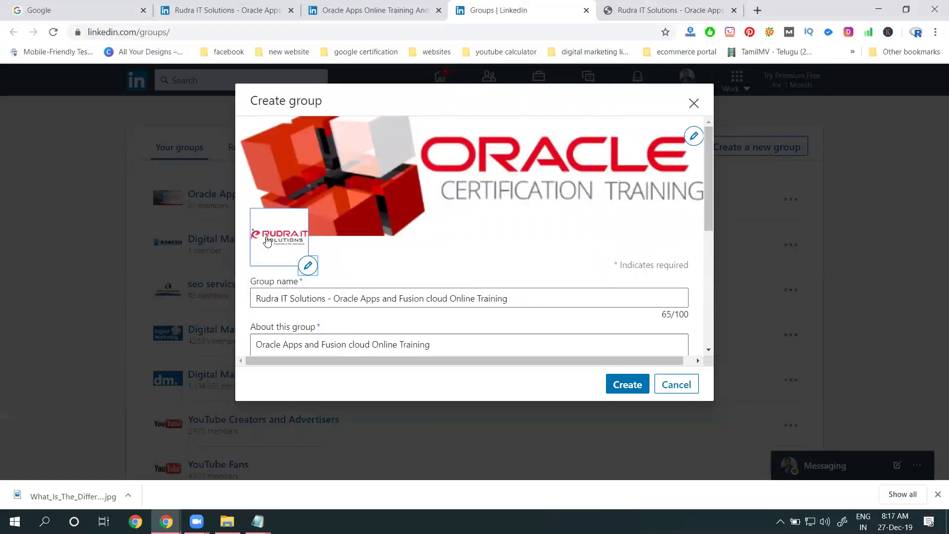
pyautogui.click(694, 136)
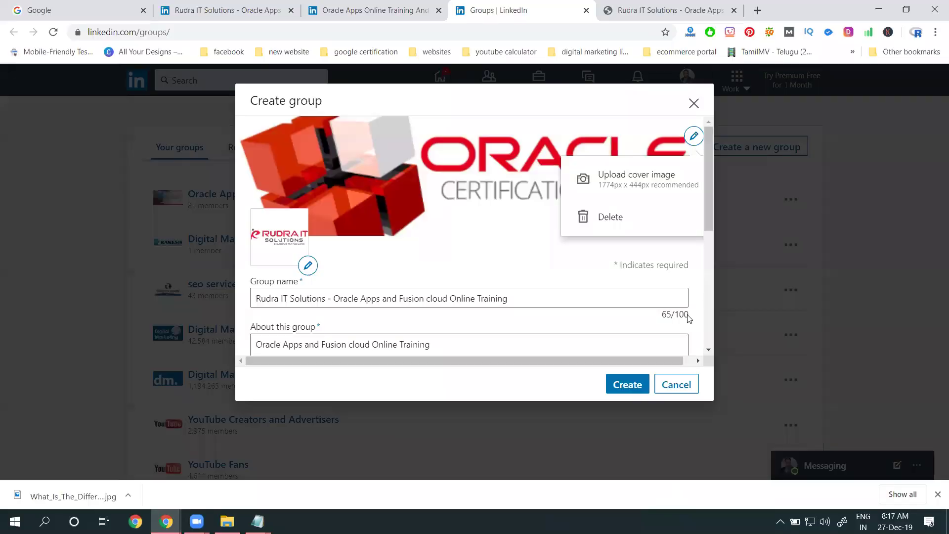
# Append ' -' to the About description and switch to File Explorer
pyautogui.scroll(-4, 434, 251)
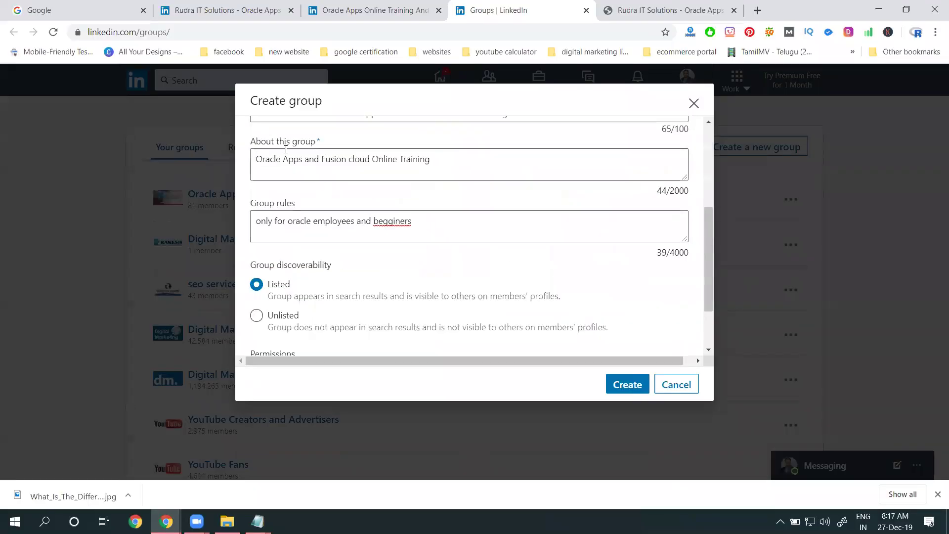
pyautogui.scroll(1, 279, 148)
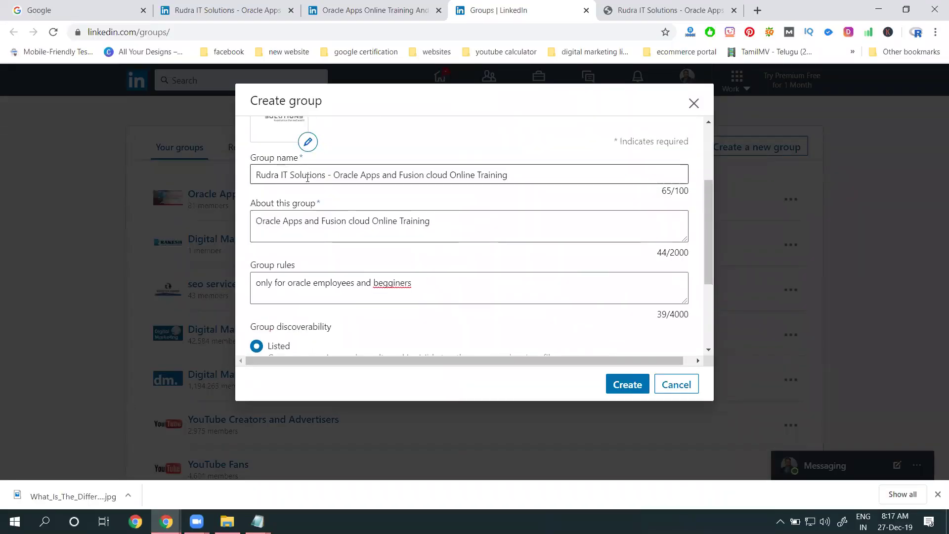
pyautogui.click(447, 220)
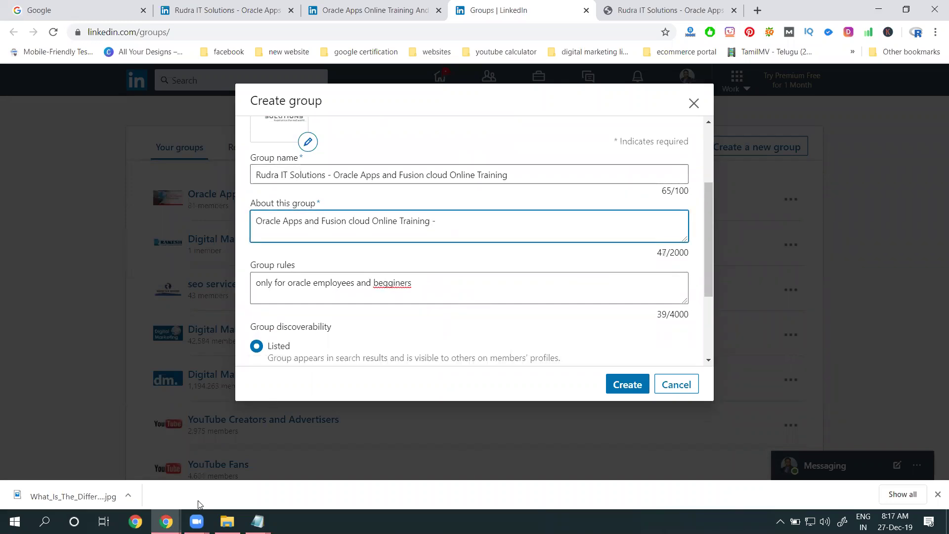
pyautogui.click(227, 521)
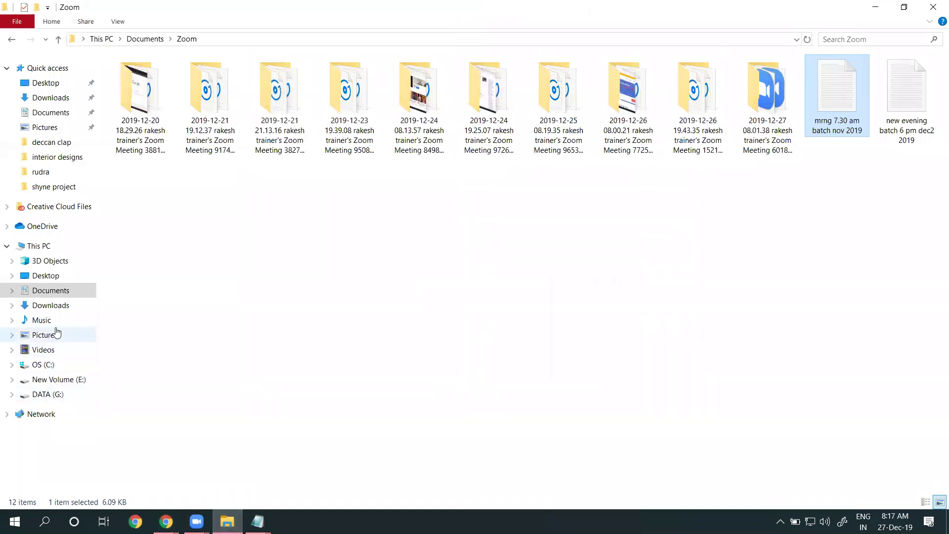
# Browse to E:\e\Projects\projects\rudra and select the Promoting course file
pyautogui.click(53, 364)
pyautogui.click(56, 379)
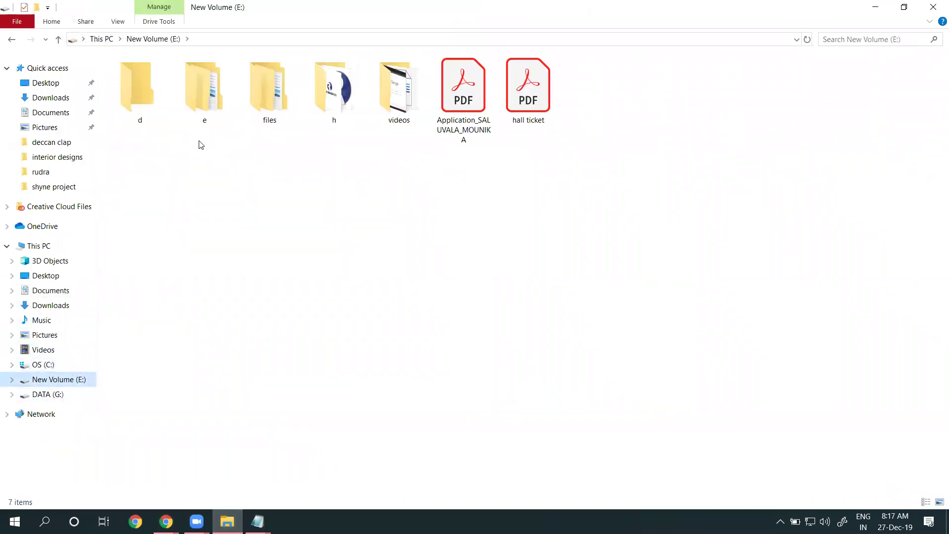
pyautogui.doubleClick(212, 110)
pyautogui.click(219, 108)
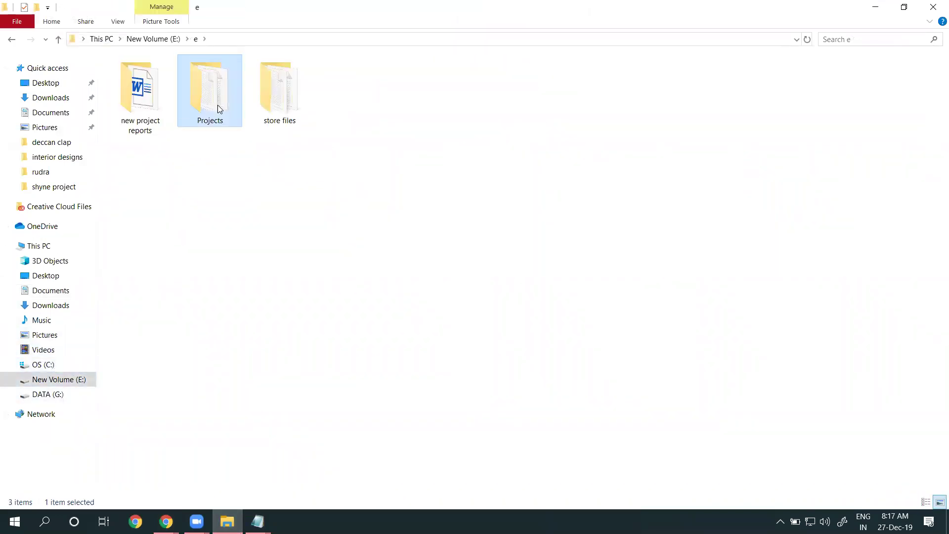
pyautogui.doubleClick(219, 109)
pyautogui.click(297, 106)
pyautogui.doubleClick(296, 106)
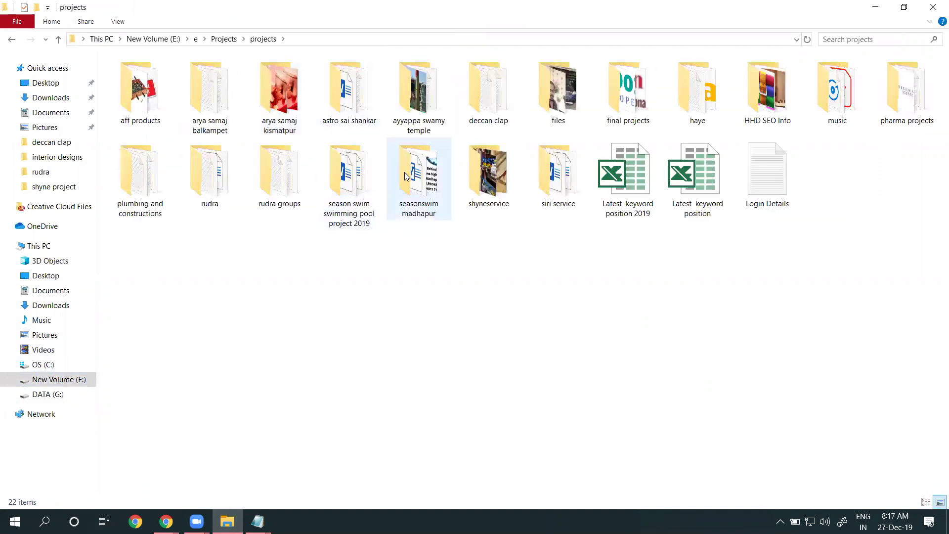
pyautogui.doubleClick(202, 188)
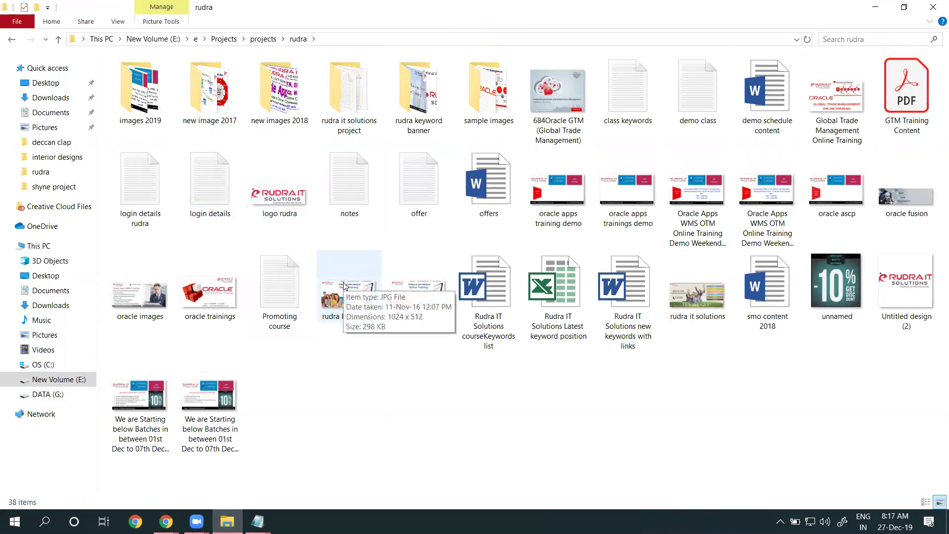
pyautogui.click(294, 299)
# Open and close the Promoting course notes, then minimize Word and Explorer to reach LinkedIn
pyautogui.doubleClick(294, 299)
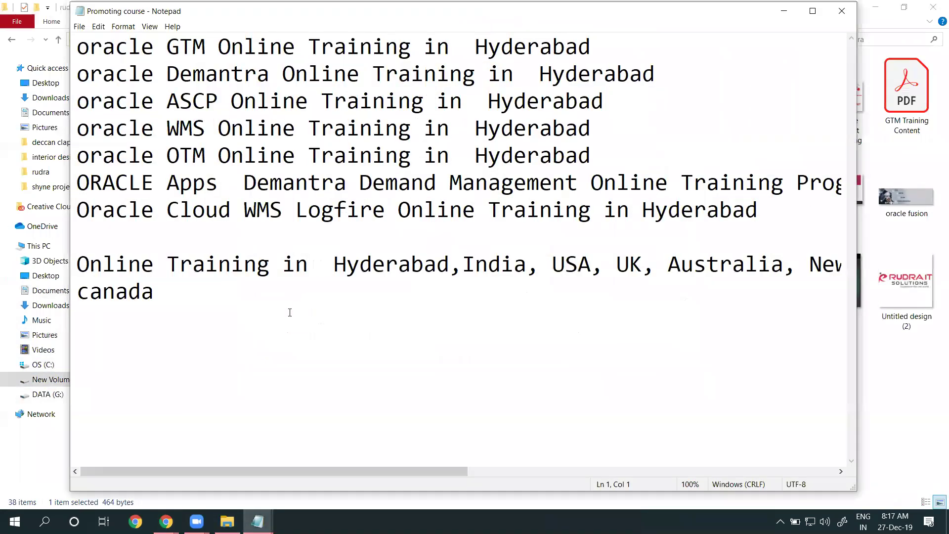
pyautogui.click(841, 10)
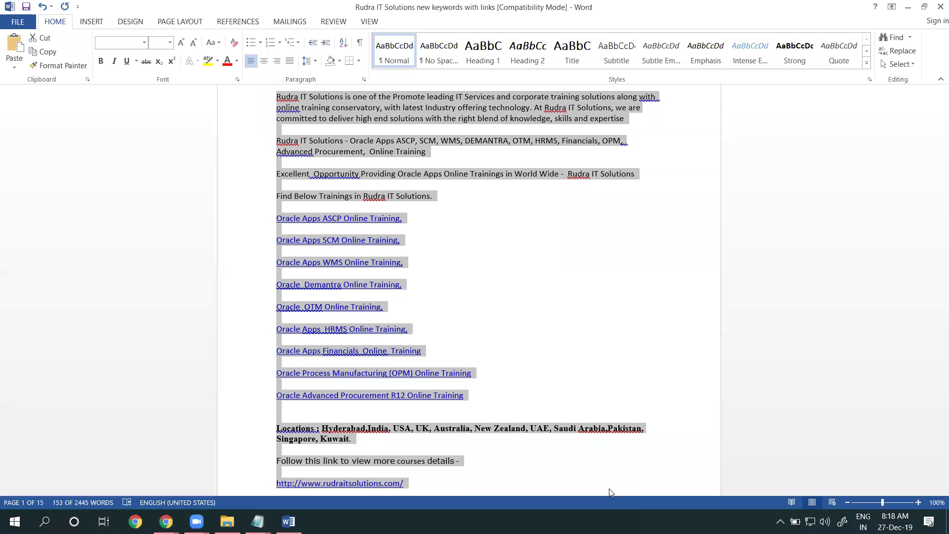
pyautogui.click(907, 14)
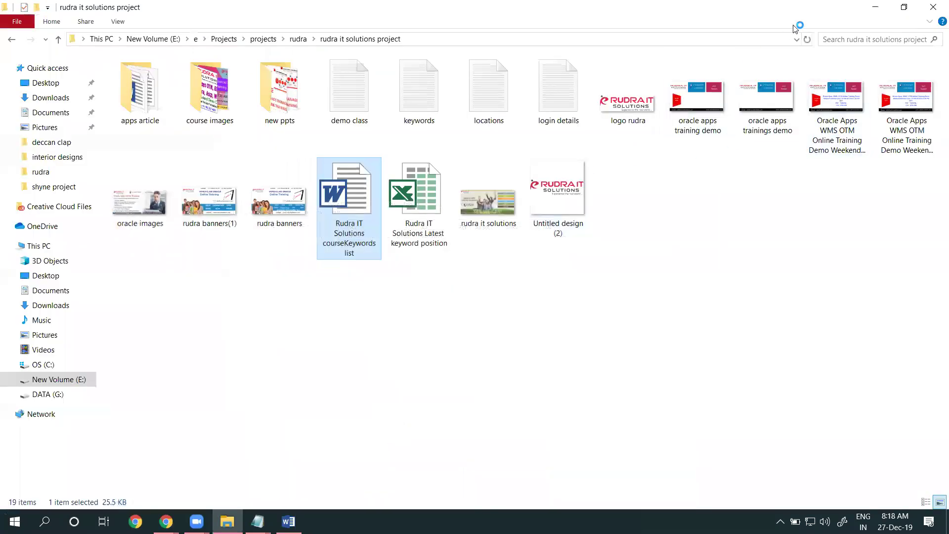
pyautogui.click(874, 13)
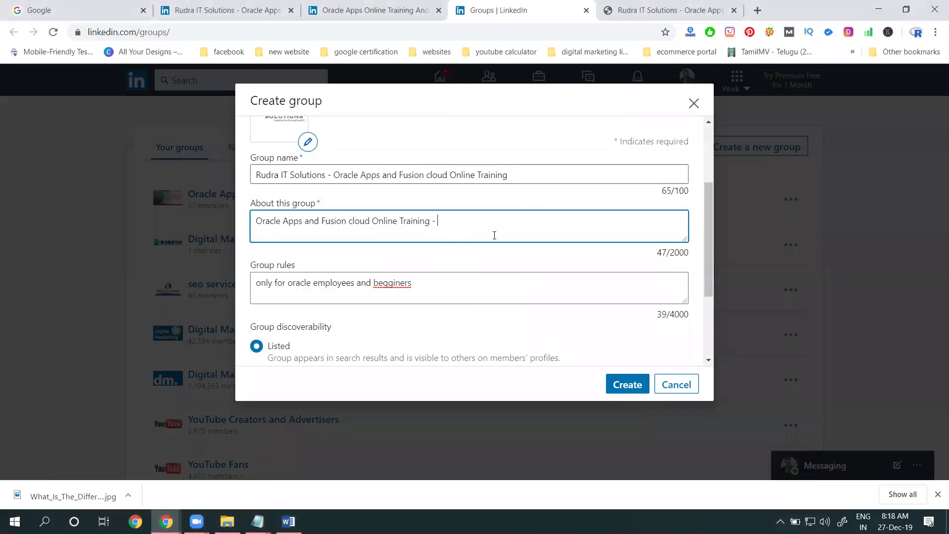
# Paste the full course description into About this group and create the group
pyautogui.hotkey('ctrl', 'v')
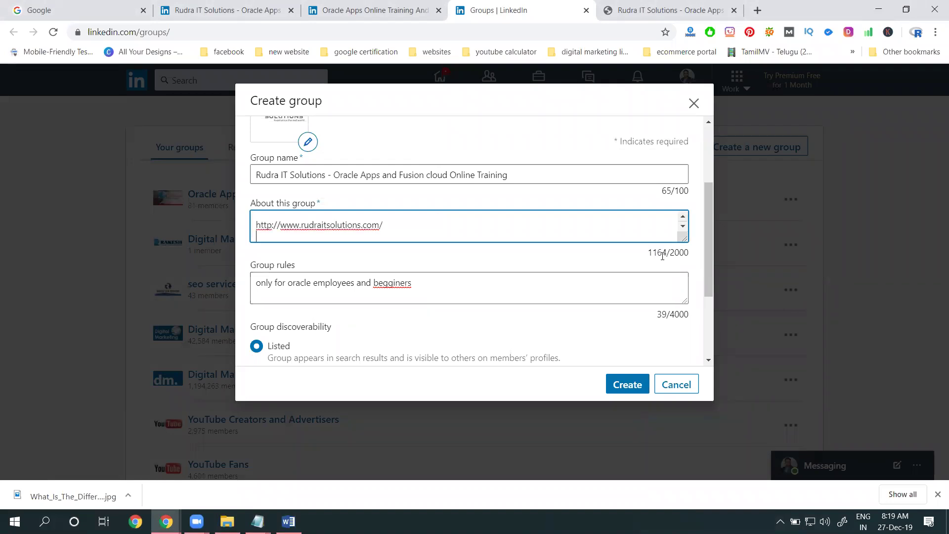
pyautogui.click(637, 383)
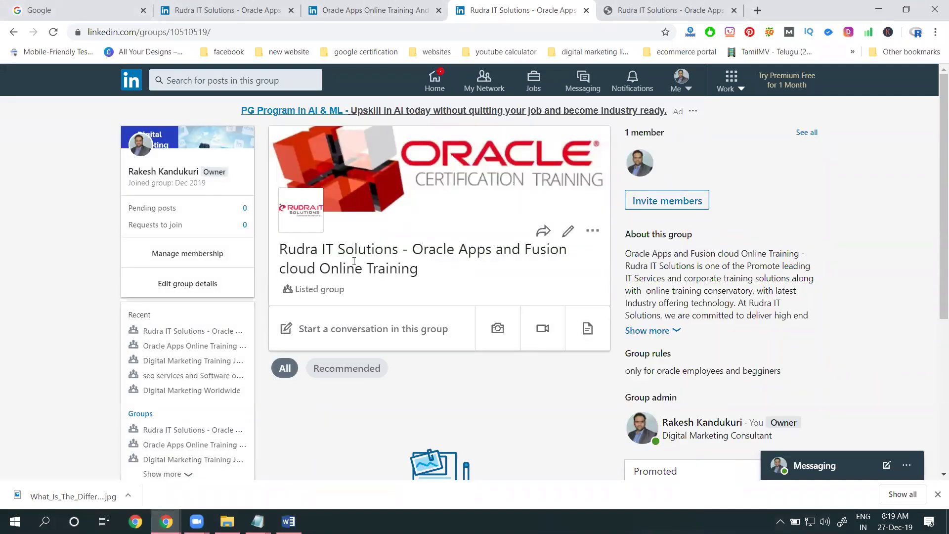
# Start a group post with the pasted course description, removing the website link preview
pyautogui.click(395, 329)
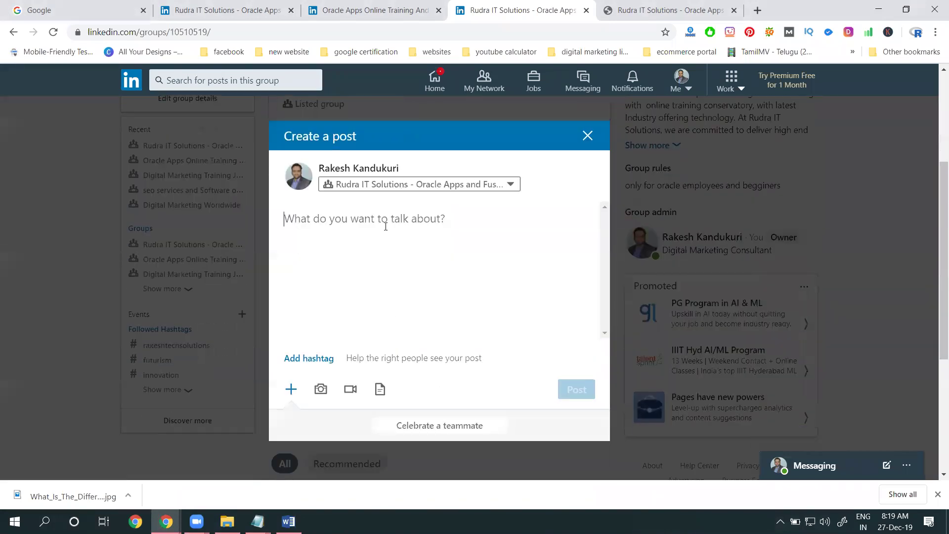
pyautogui.hotkey('ctrl', 'v')
pyautogui.scroll(-10, 402, 268)
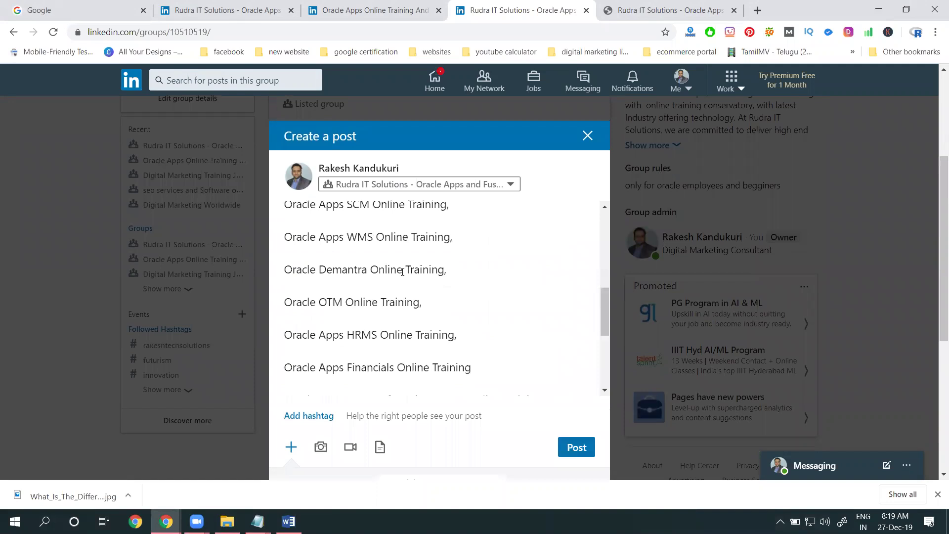
pyautogui.scroll(-3, 404, 278)
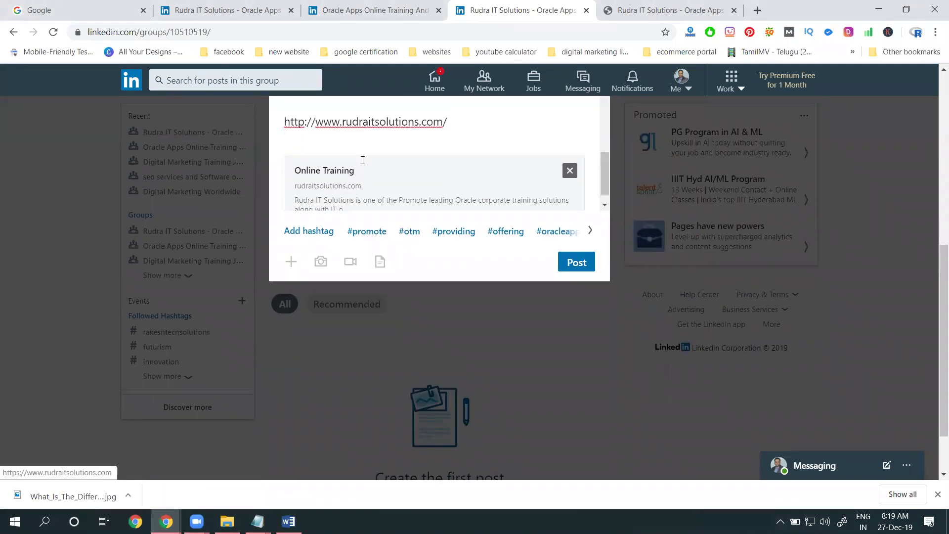
pyautogui.scroll(1, 363, 159)
pyautogui.scroll(-2, 526, 185)
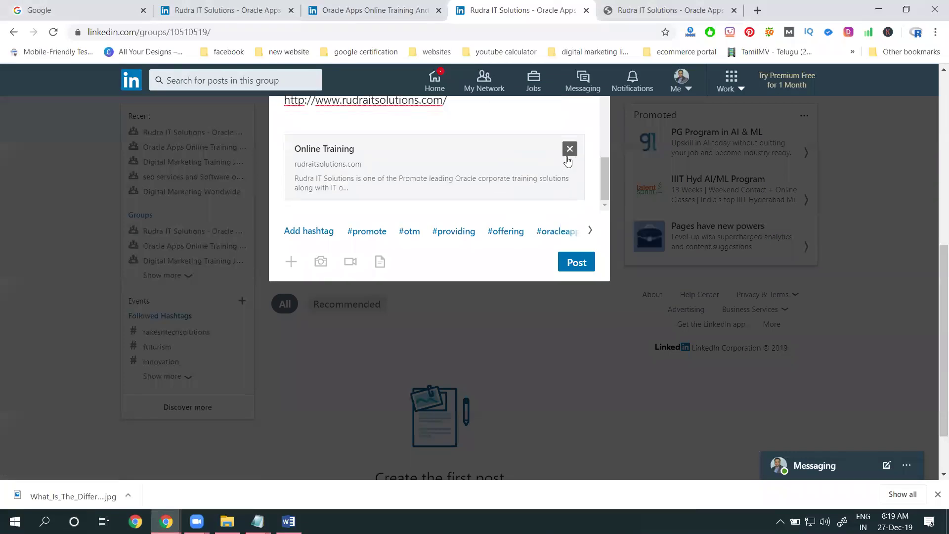
pyautogui.click(569, 148)
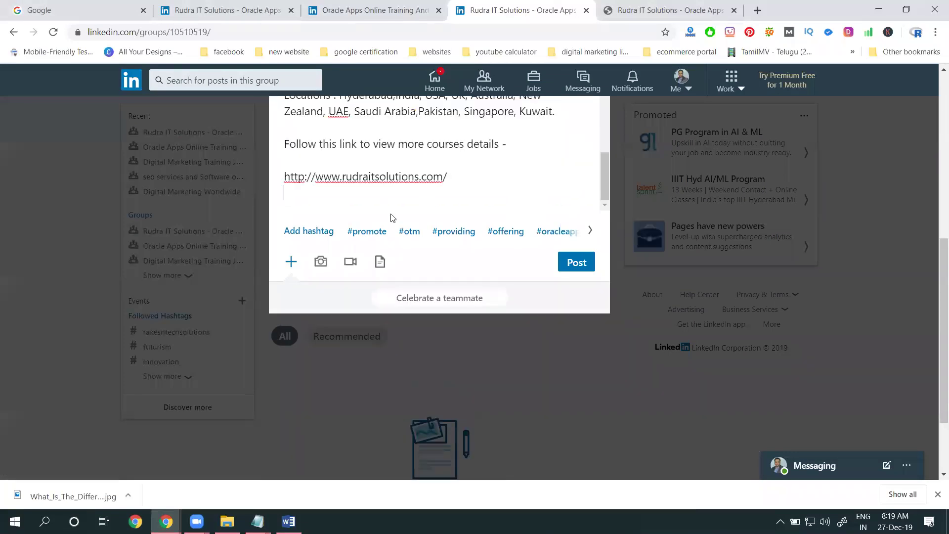
# Attach the oracle trainings image to the post and publish it
pyautogui.click(321, 261)
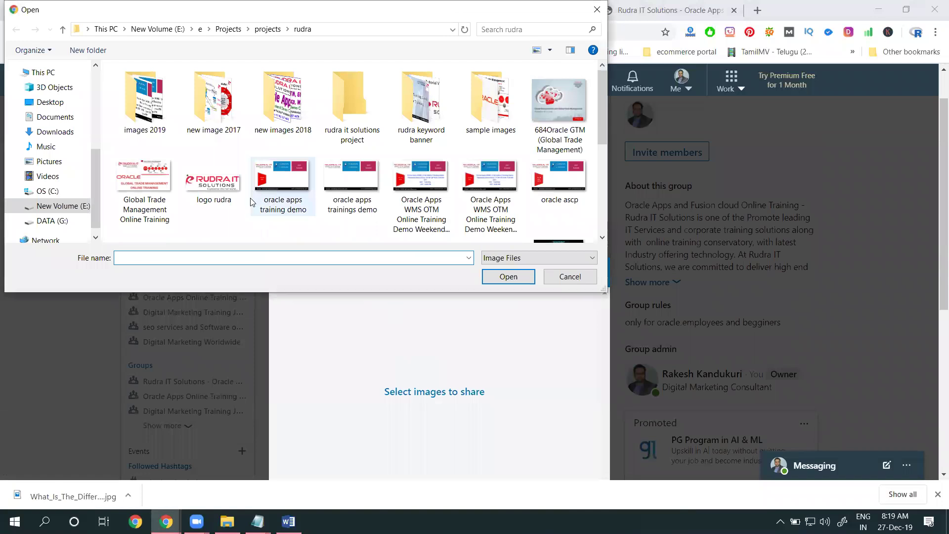
pyautogui.scroll(-3, 291, 127)
pyautogui.doubleClick(291, 128)
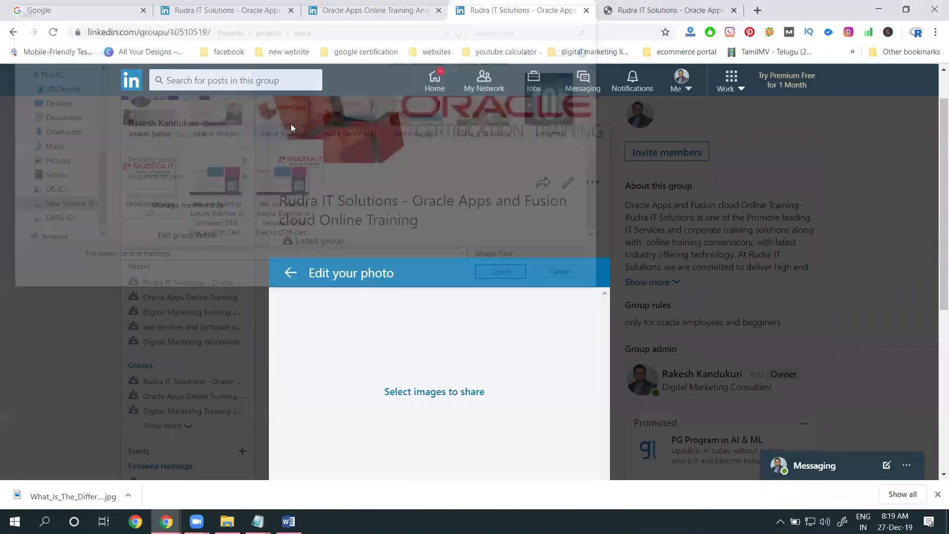
pyautogui.scroll(-3, 560, 323)
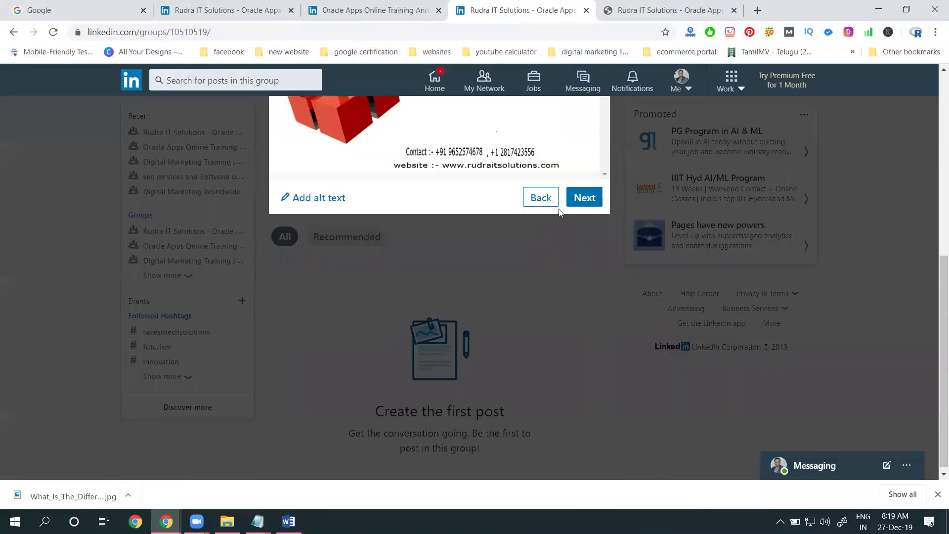
pyautogui.click(584, 198)
pyautogui.scroll(-10, 504, 365)
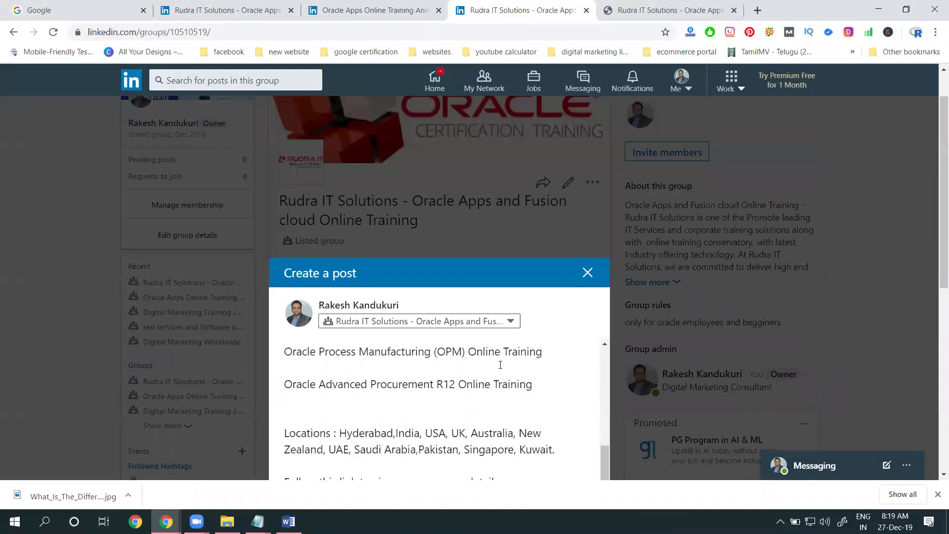
pyautogui.scroll(-5, 500, 365)
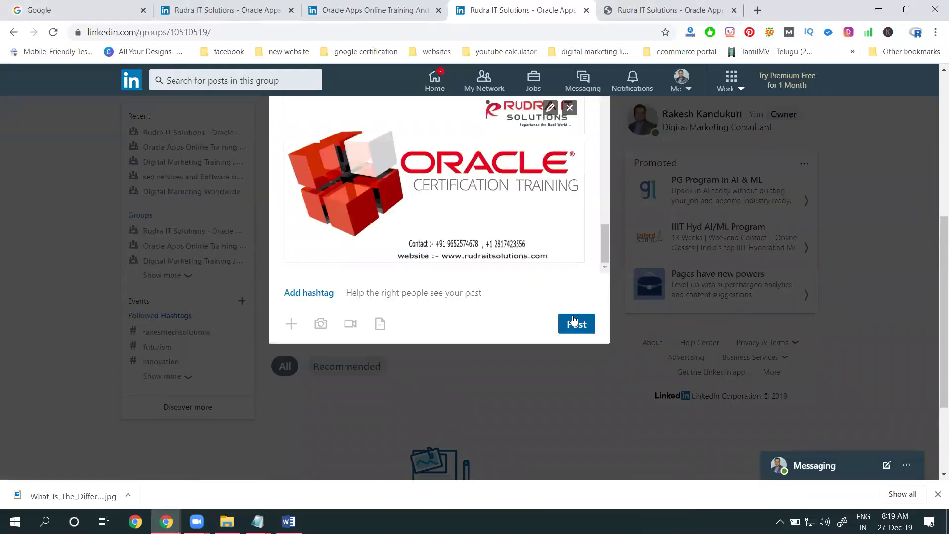
pyautogui.click(577, 323)
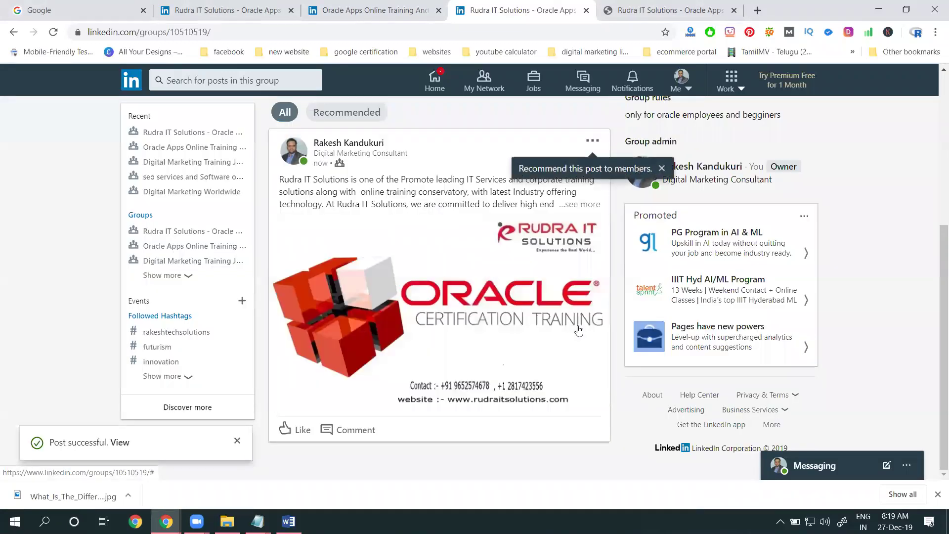
# Attach the Global Trade Management Online Training image to a new group post
pyautogui.scroll(1, 455, 282)
pyautogui.click(499, 266)
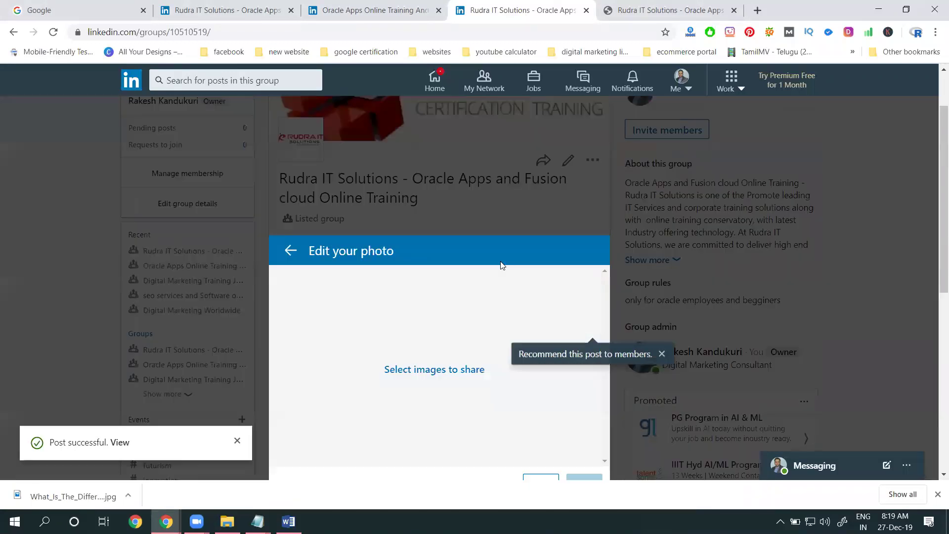
pyautogui.click(449, 368)
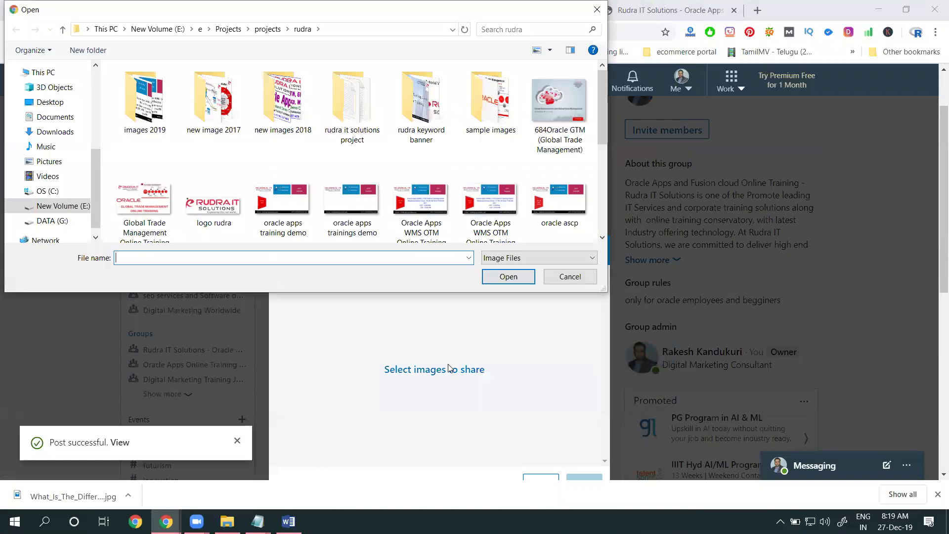
pyautogui.doubleClick(154, 186)
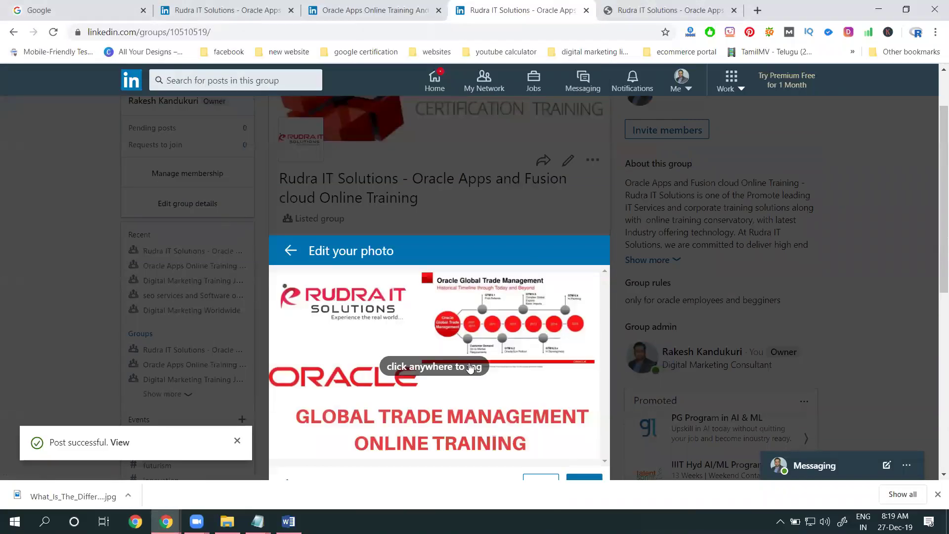
pyautogui.scroll(-1, 470, 368)
pyautogui.click(541, 421)
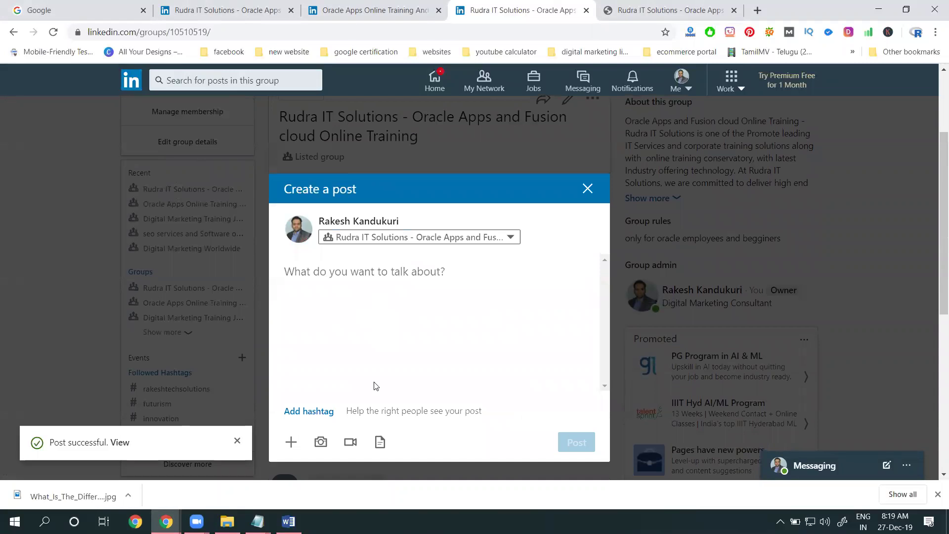
pyautogui.click(320, 441)
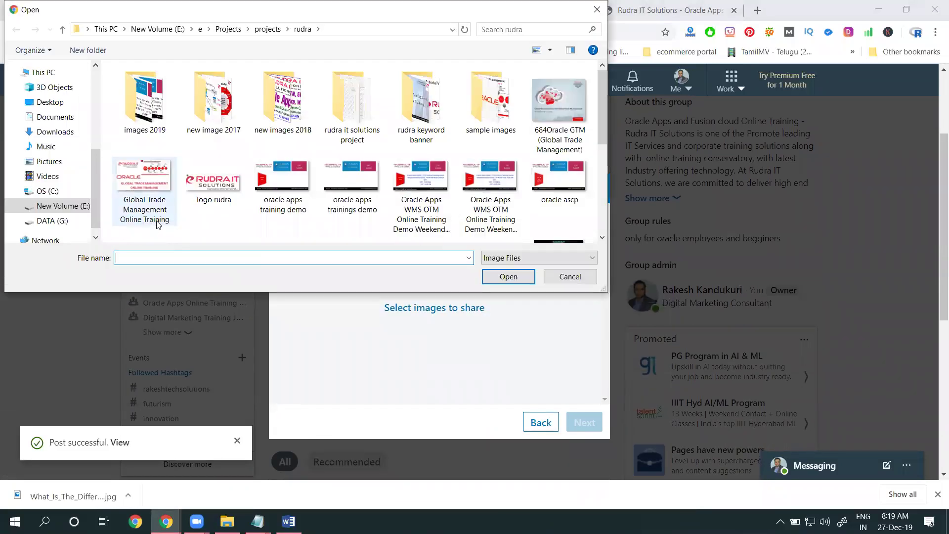
pyautogui.click(157, 215)
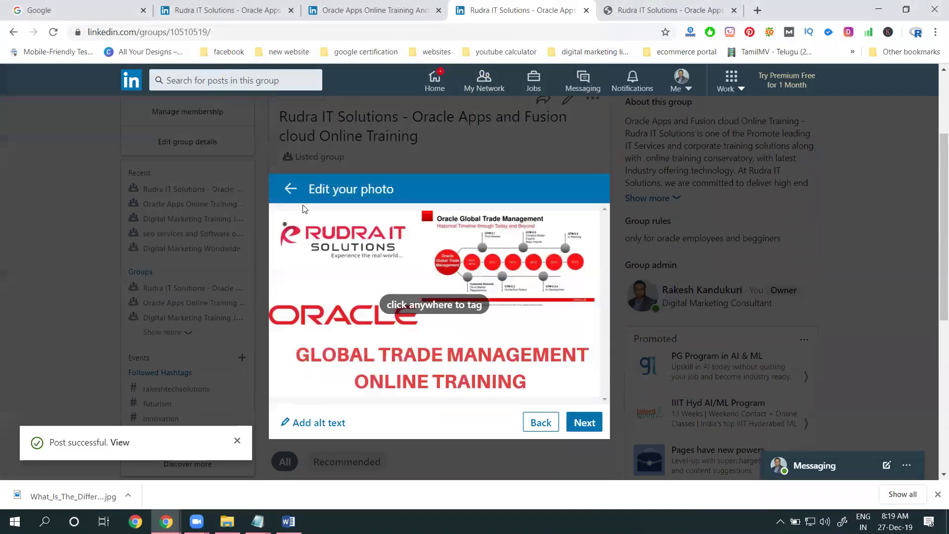
pyautogui.doubleClick(155, 188)
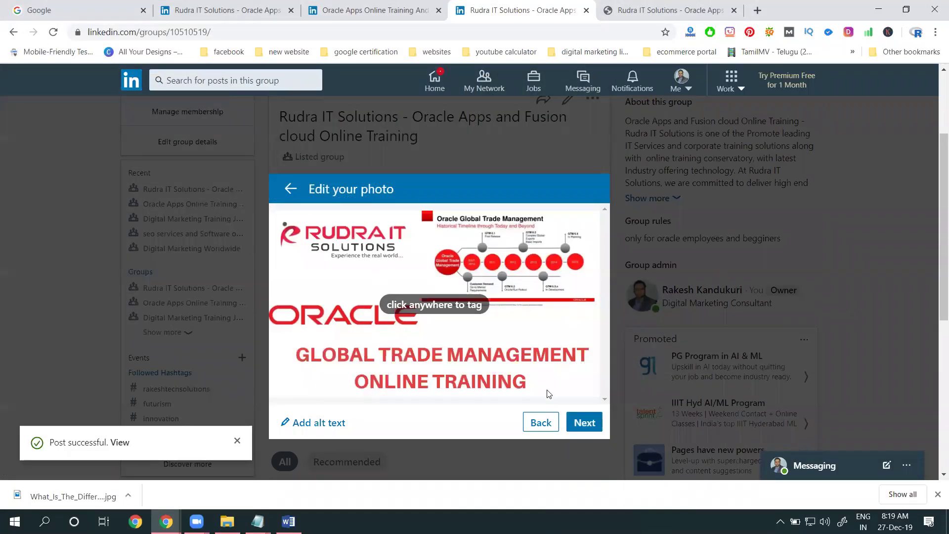
pyautogui.click(585, 423)
# Paste 'Global Trade Management Online Training' as the post text and start a new line
pyautogui.click(369, 267)
pyautogui.write('Global Trade Management Online Training')
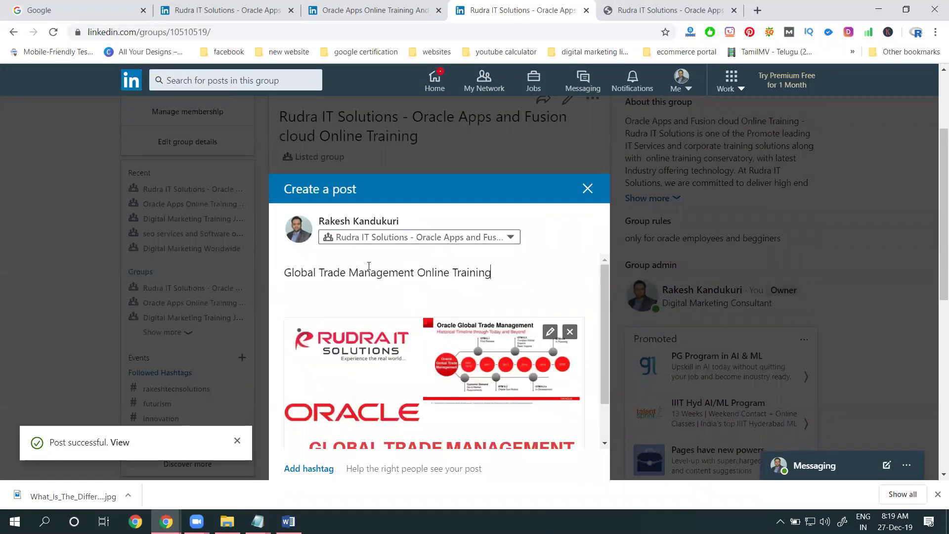
pyautogui.press('Return')
pyautogui.click(288, 521)
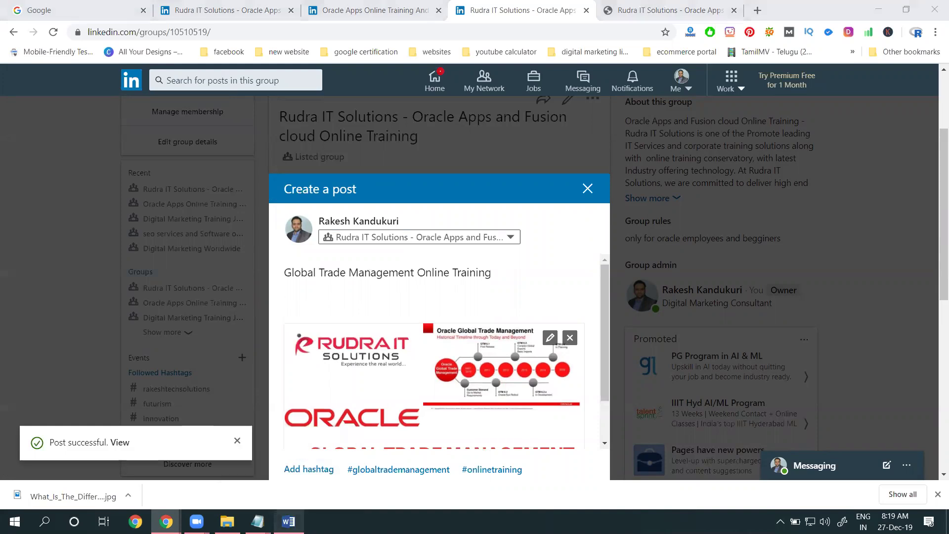
# Copy the Word text from the Locations line through the rudraitsolutions.com link
pyautogui.scroll(-2, 385, 430)
pyautogui.click(434, 433)
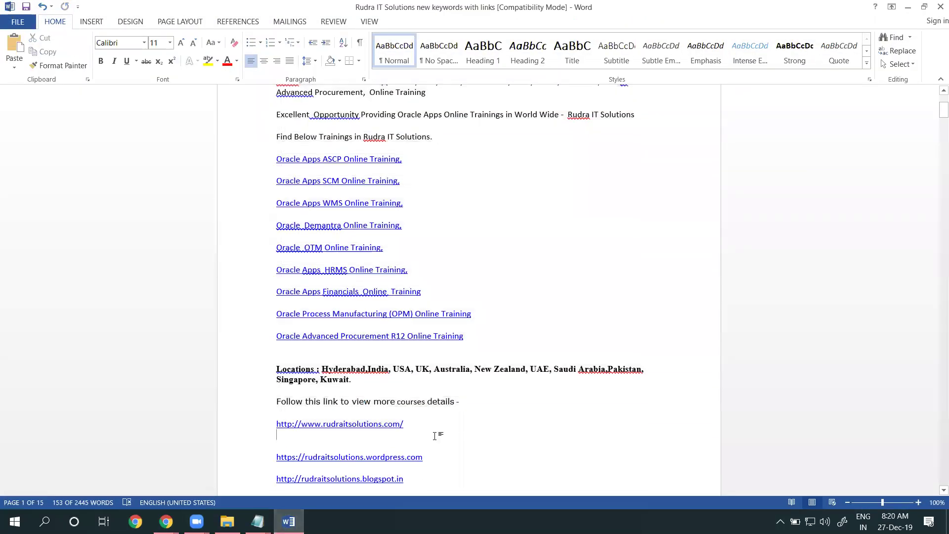
pyautogui.scroll(-2, 436, 425)
pyautogui.moveTo(439, 380); pyautogui.dragTo(271, 318)
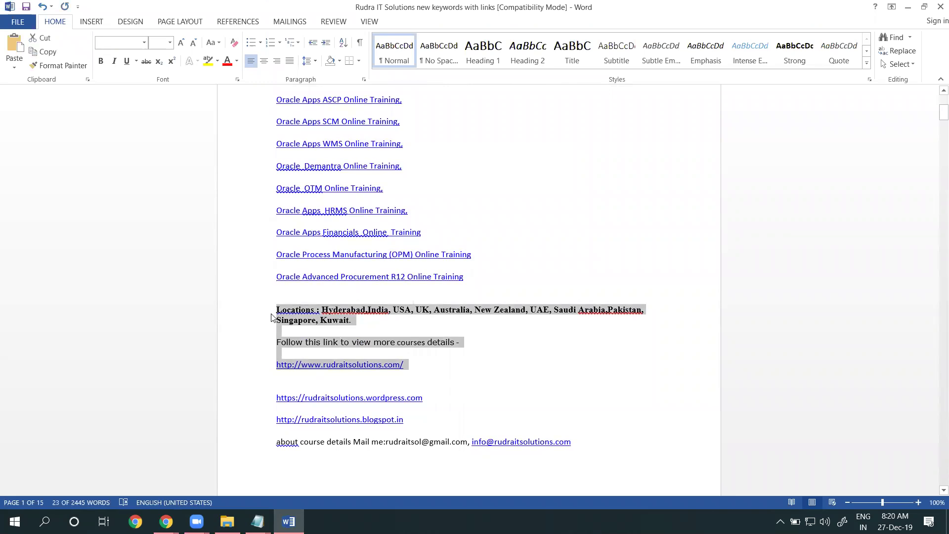
pyautogui.click(271, 314)
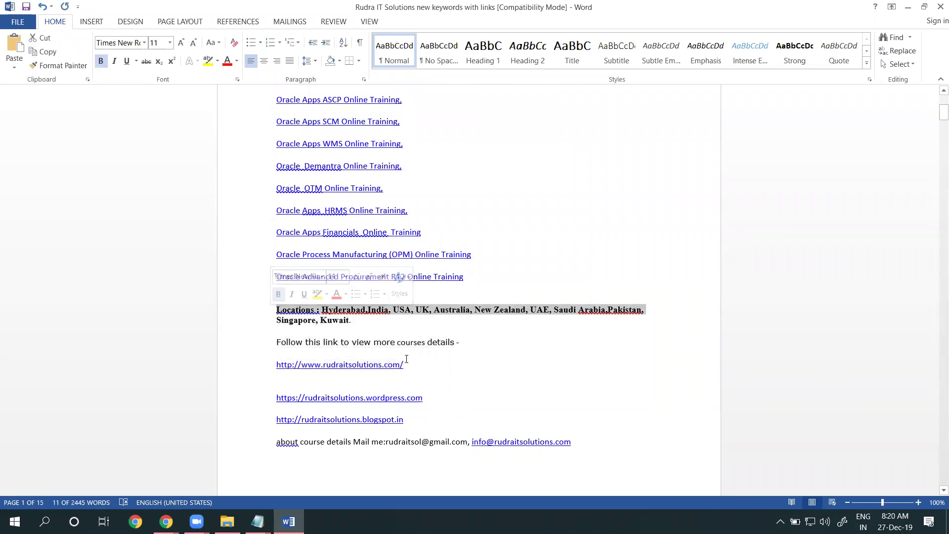
pyautogui.moveTo(409, 366); pyautogui.dragTo(282, 308)
pyautogui.hotkey('ctrl', 'c')
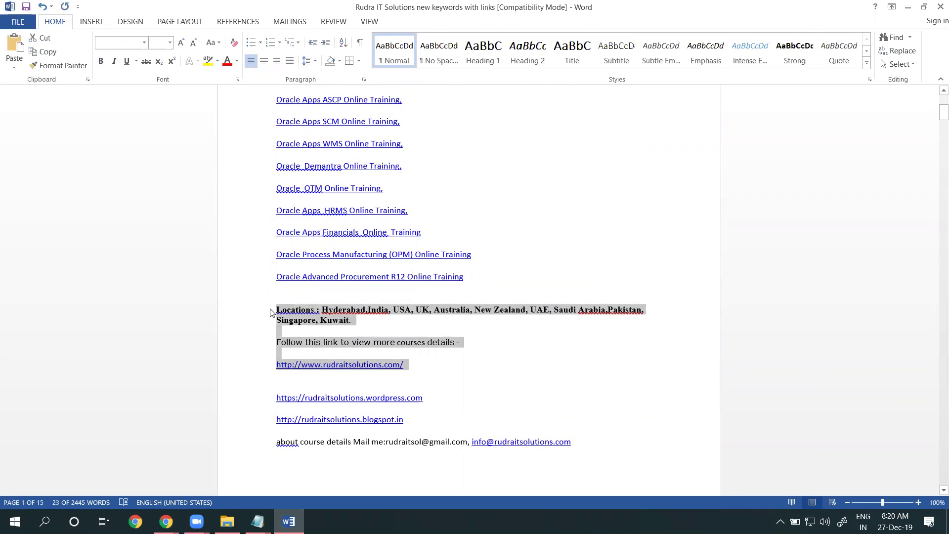
pyautogui.click(289, 521)
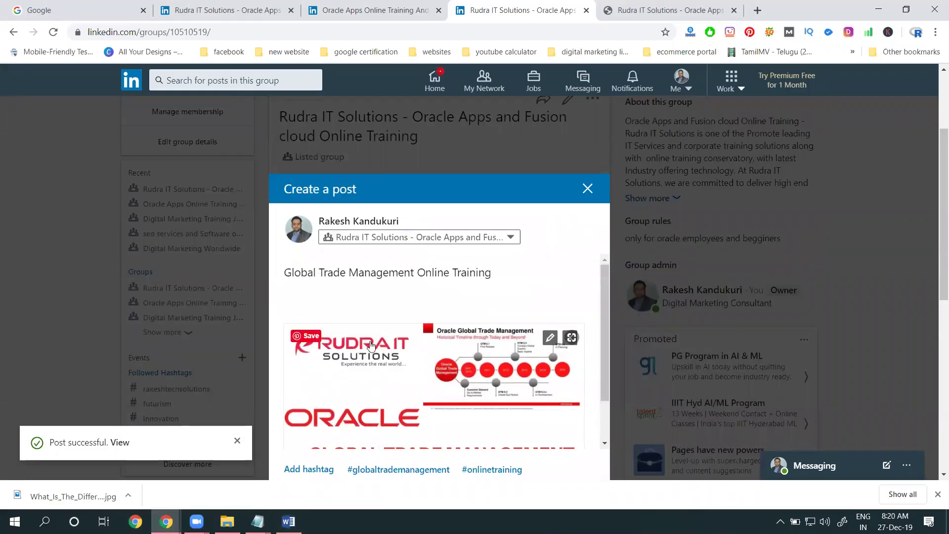
# Paste the Locations text into the Global Trade Management post and publish it to the group
pyautogui.hotkey('ctrl', 'v')
pyautogui.scroll(-5, 484, 377)
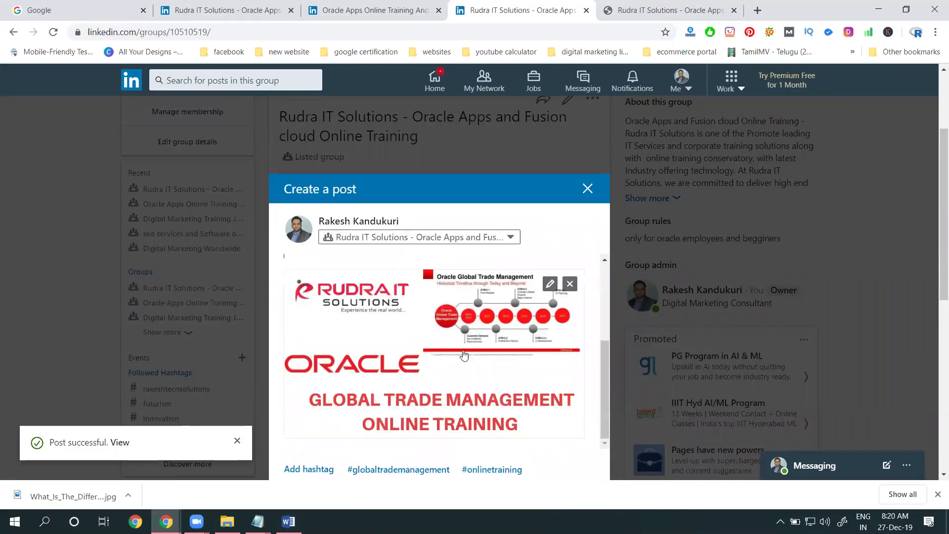
pyautogui.scroll(-1, 484, 378)
pyautogui.click(577, 314)
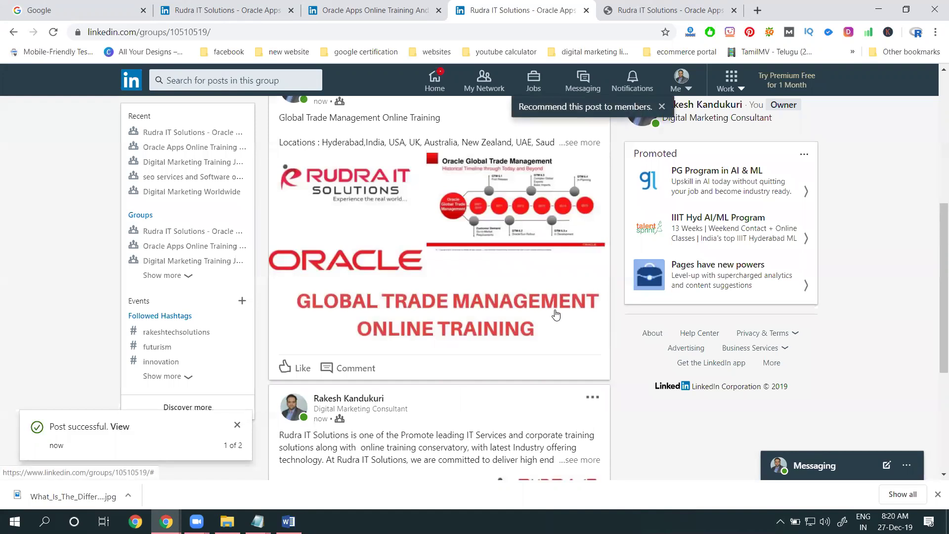
pyautogui.scroll(1, 435, 328)
pyautogui.scroll(2, 435, 328)
# Copy the new group post's link and go to the LinkedIn home feed
pyautogui.click(592, 266)
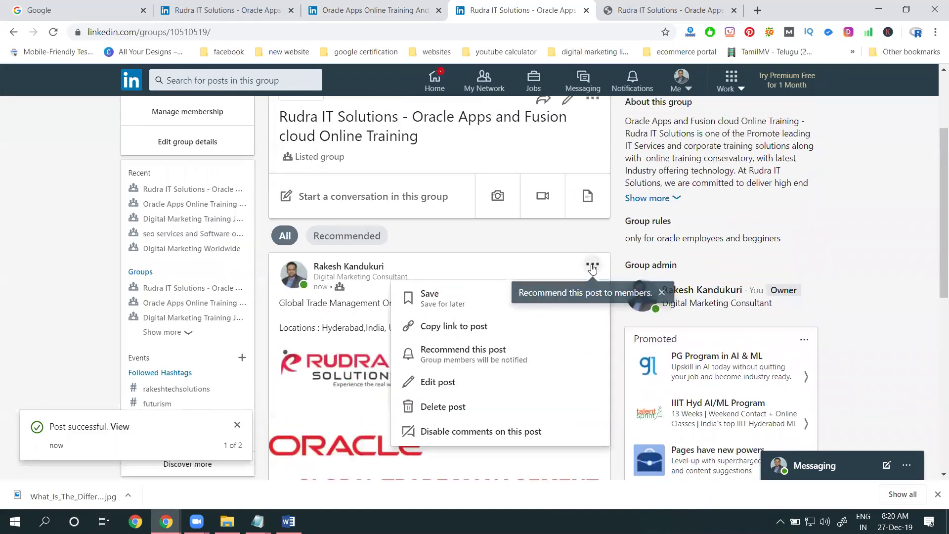
pyautogui.click(469, 328)
pyautogui.click(233, 13)
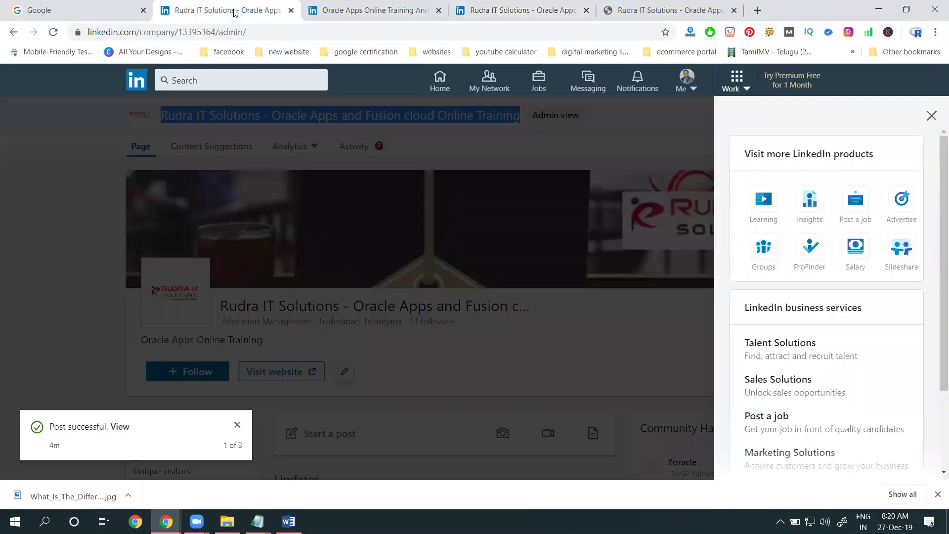
pyautogui.click(436, 82)
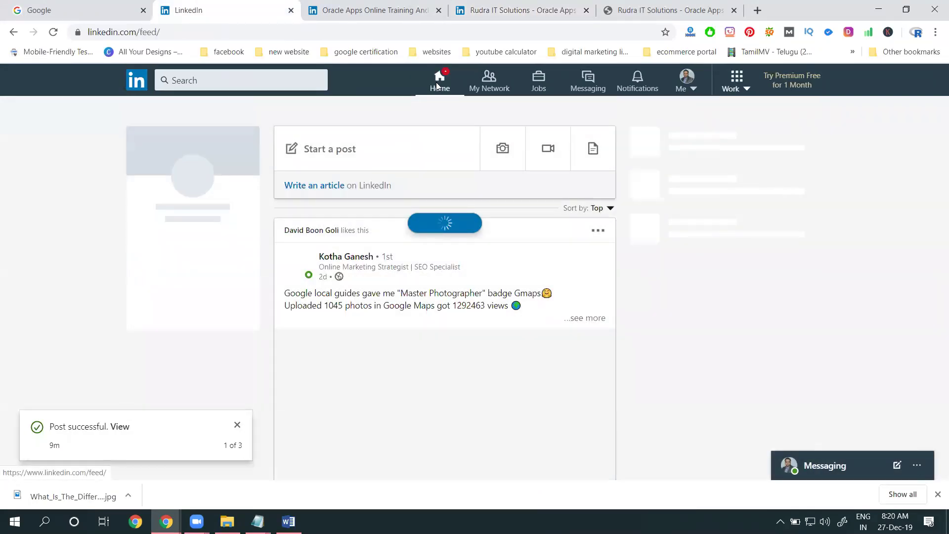
# Start a feed post with the pasted group-post link and expand its preview text
pyautogui.click(403, 149)
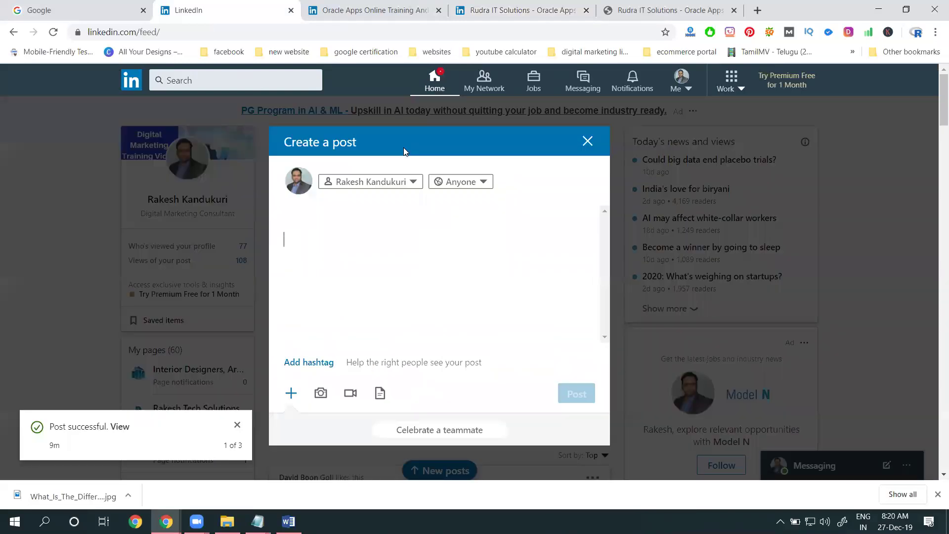
pyautogui.hotkey('ctrl', 'v')
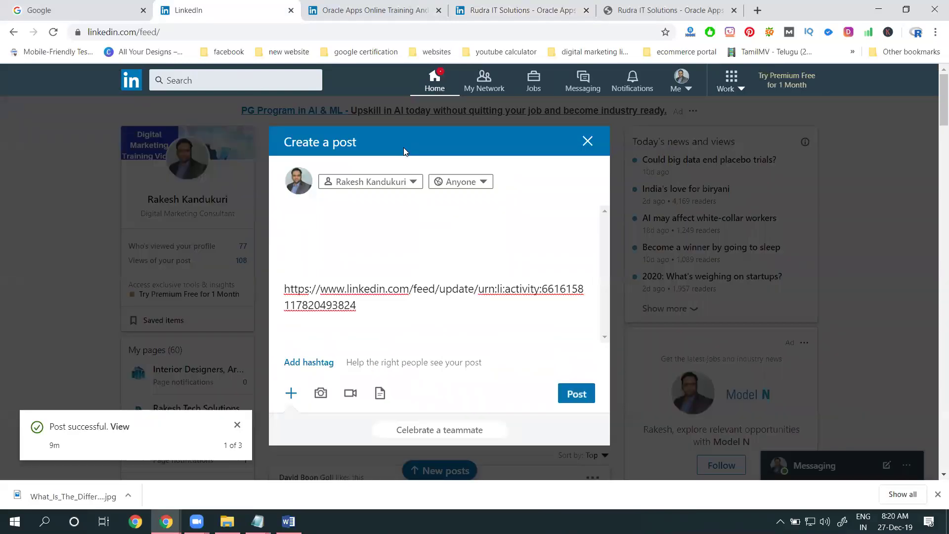
pyautogui.scroll(-1, 389, 352)
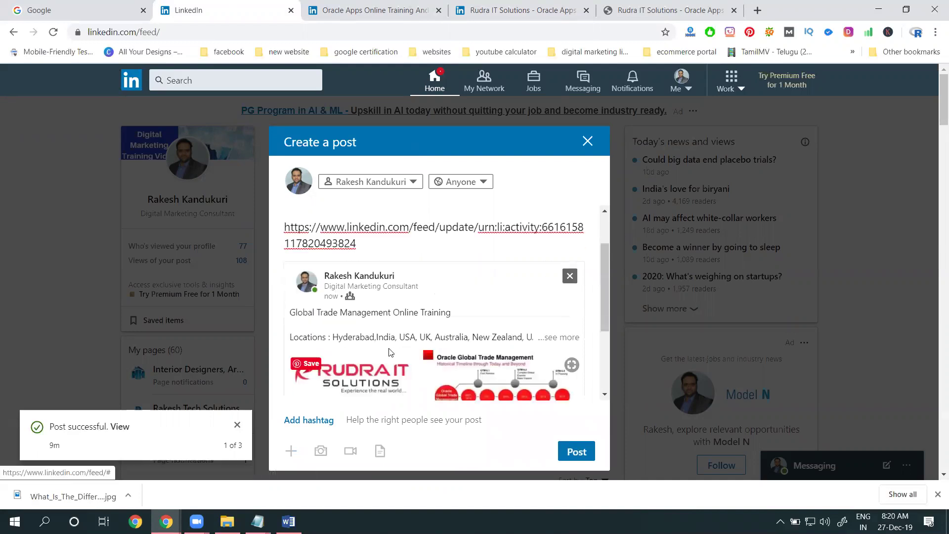
pyautogui.scroll(-1, 390, 352)
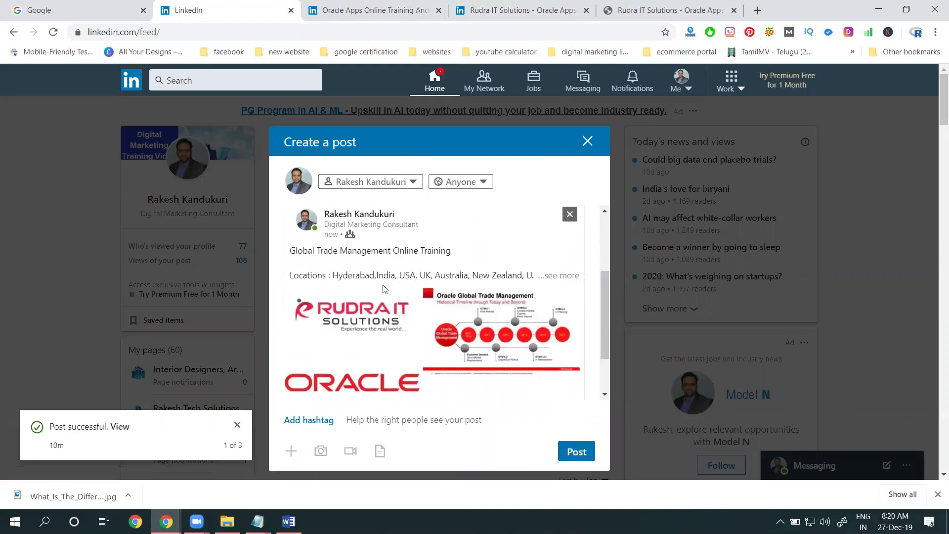
pyautogui.scroll(-1, 378, 304)
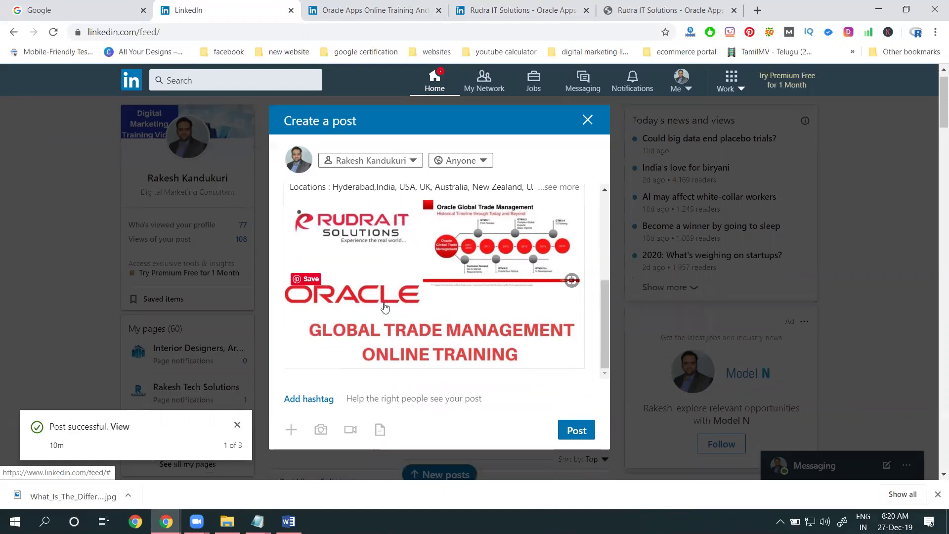
pyautogui.scroll(2, 498, 306)
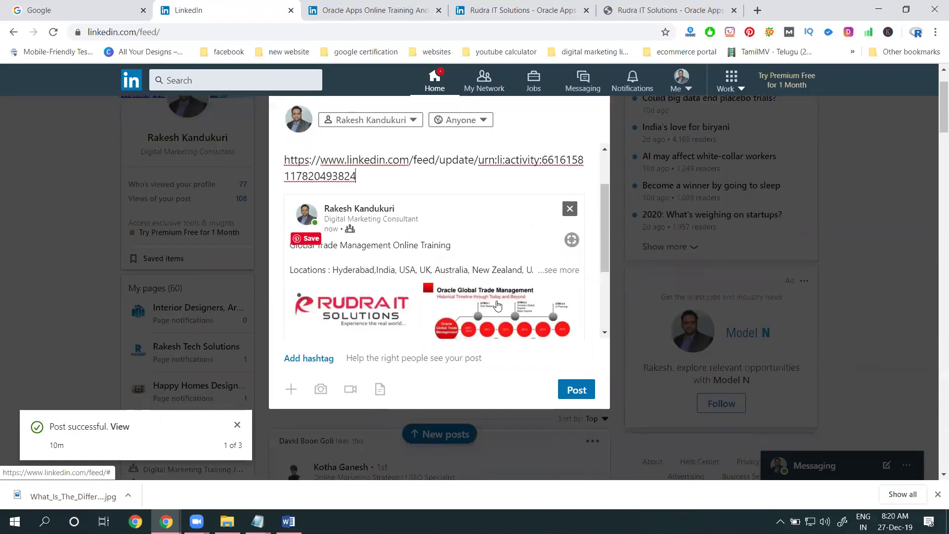
pyautogui.click(556, 271)
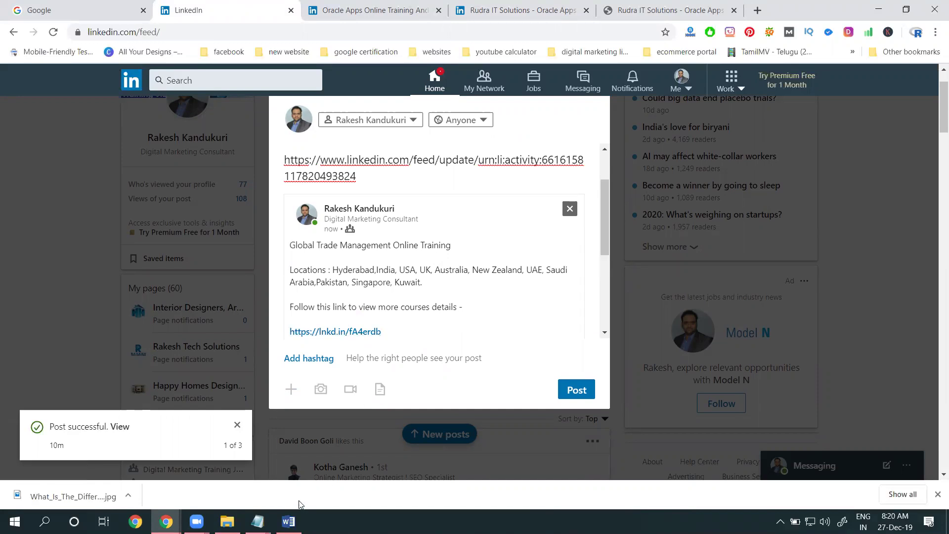
# Replace the feed draft's link with the group post's full text and attempt to publish
pyautogui.click(495, 10)
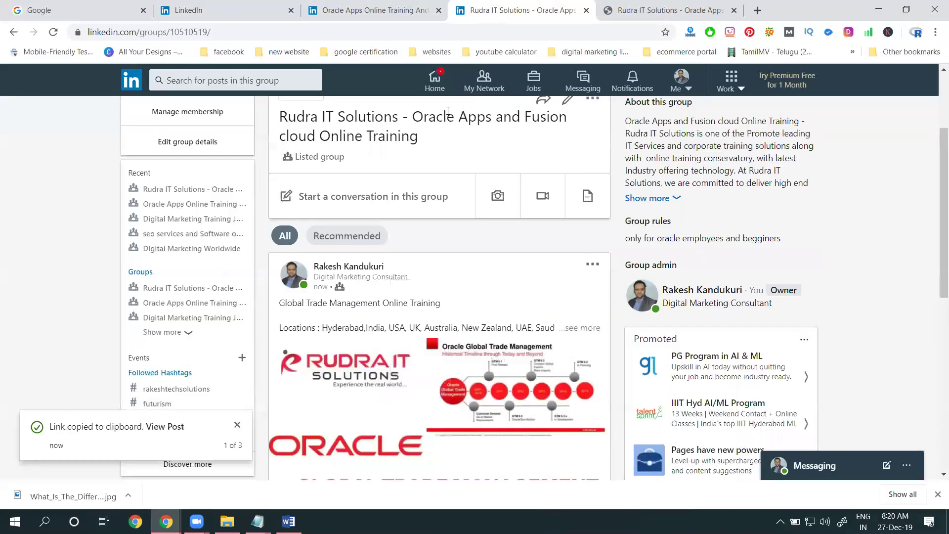
pyautogui.click(577, 328)
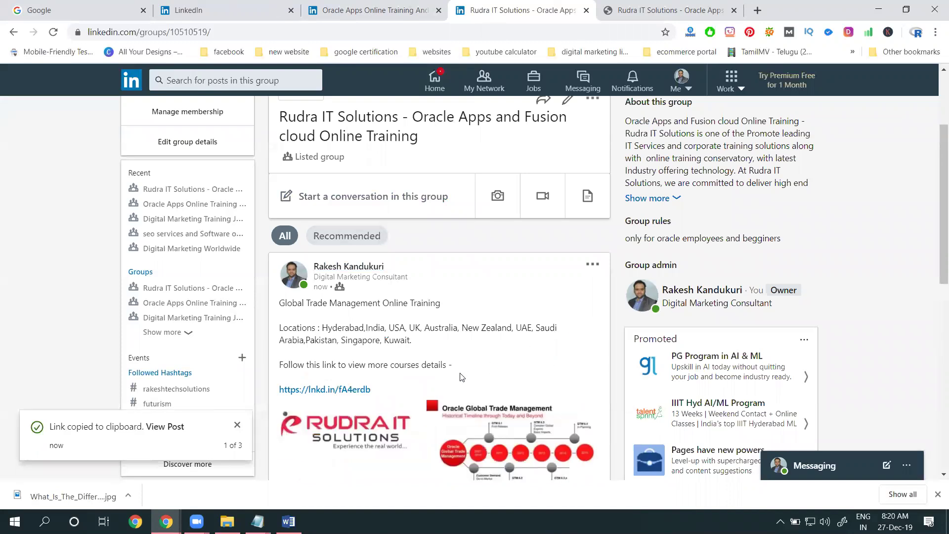
pyautogui.moveTo(390, 393); pyautogui.dragTo(281, 305)
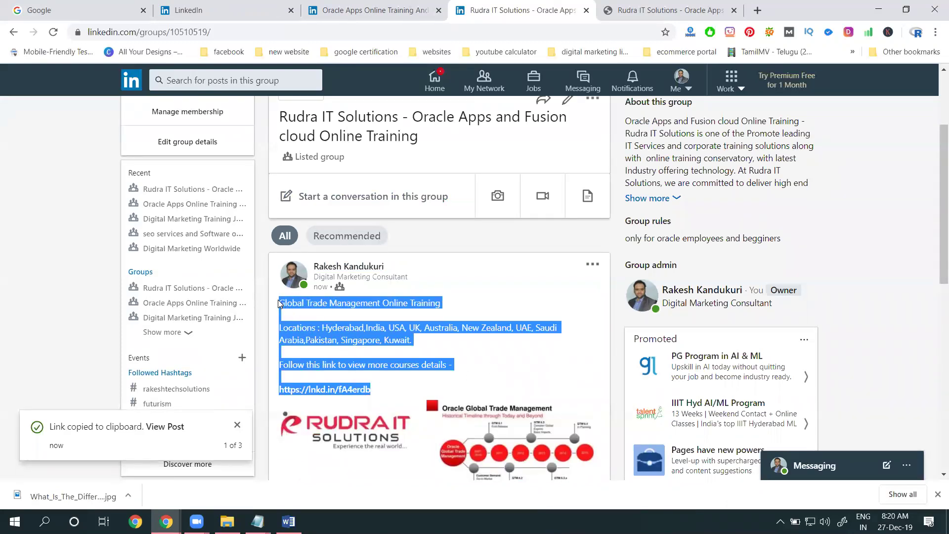
pyautogui.hotkey('ctrl', '2')
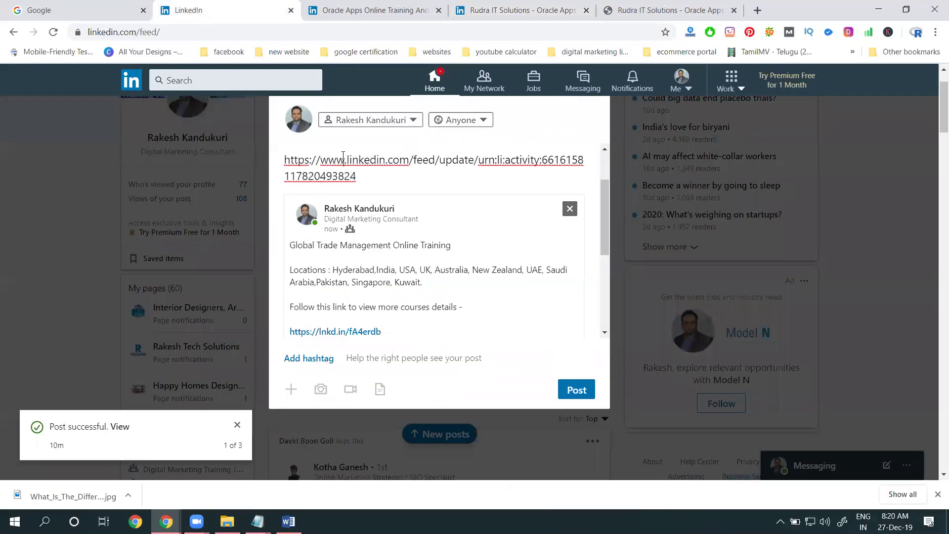
pyautogui.hotkey('ctrl', 'a')
pyautogui.hotkey('ctrl', 'v')
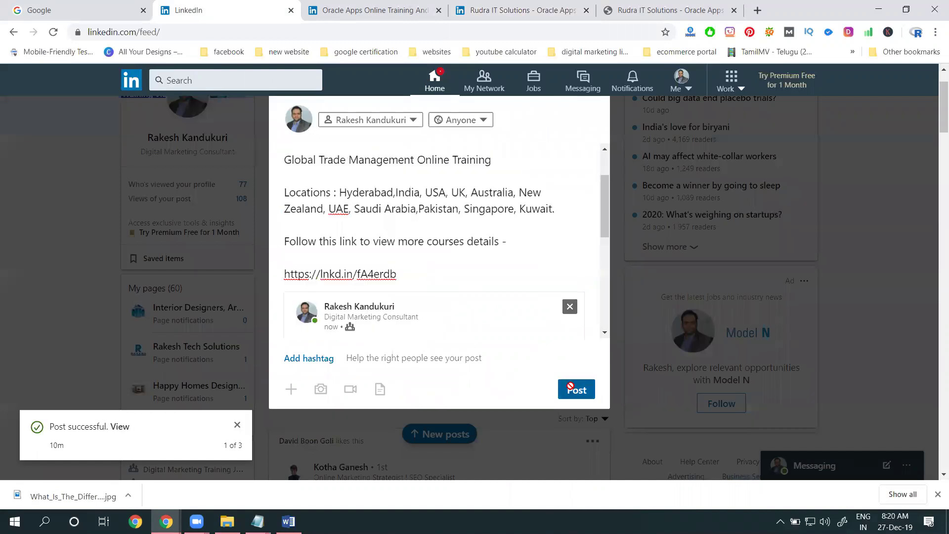
pyautogui.click(572, 390)
# Delete the lnkd.in link, retry publishing after the error, and close the failed draft
pyautogui.scroll(-1, 450, 282)
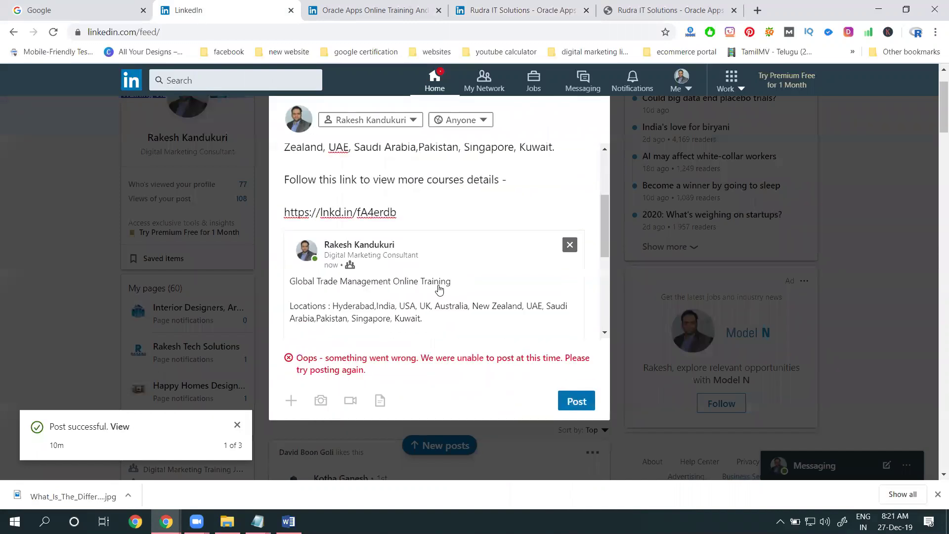
pyautogui.moveTo(405, 210); pyautogui.dragTo(280, 213)
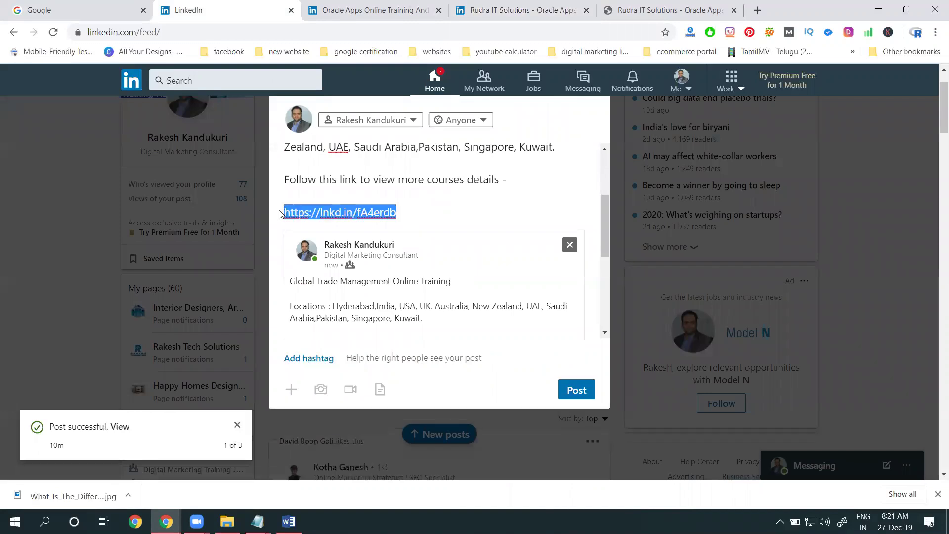
pyautogui.press('BackSpace')
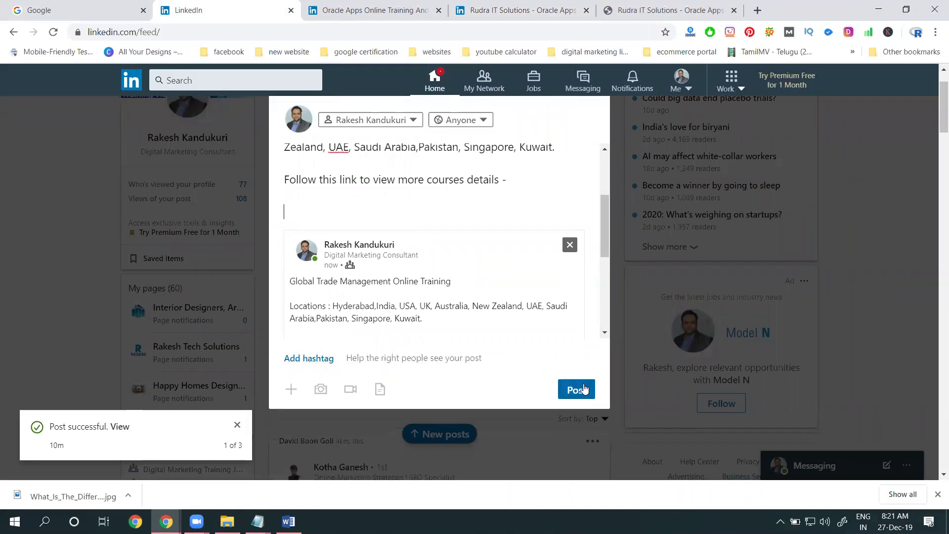
pyautogui.click(578, 388)
pyautogui.scroll(-4, 528, 310)
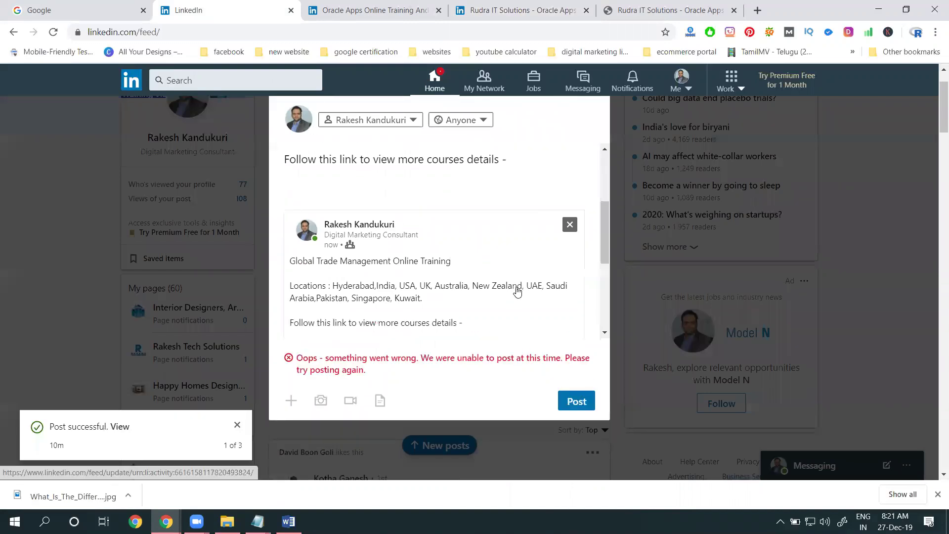
pyautogui.scroll(-3, 463, 276)
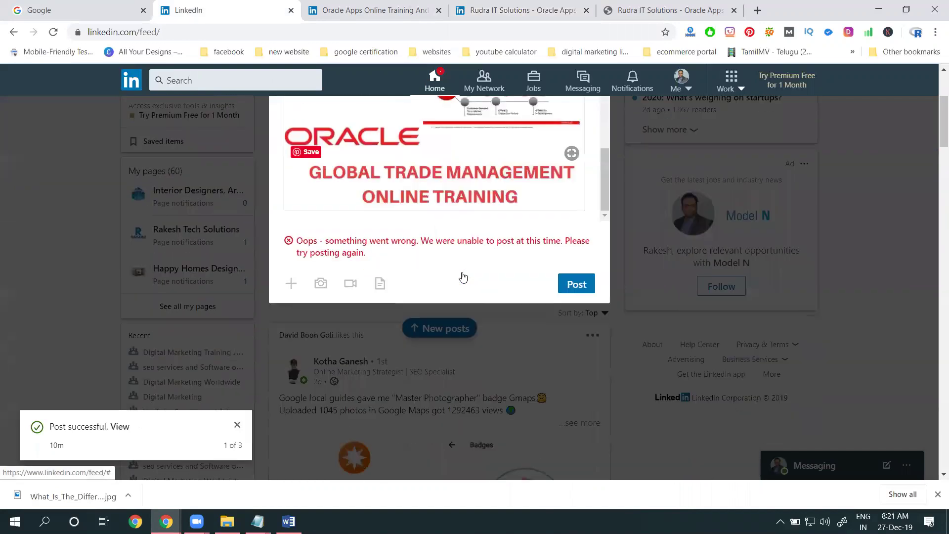
pyautogui.scroll(3, 404, 252)
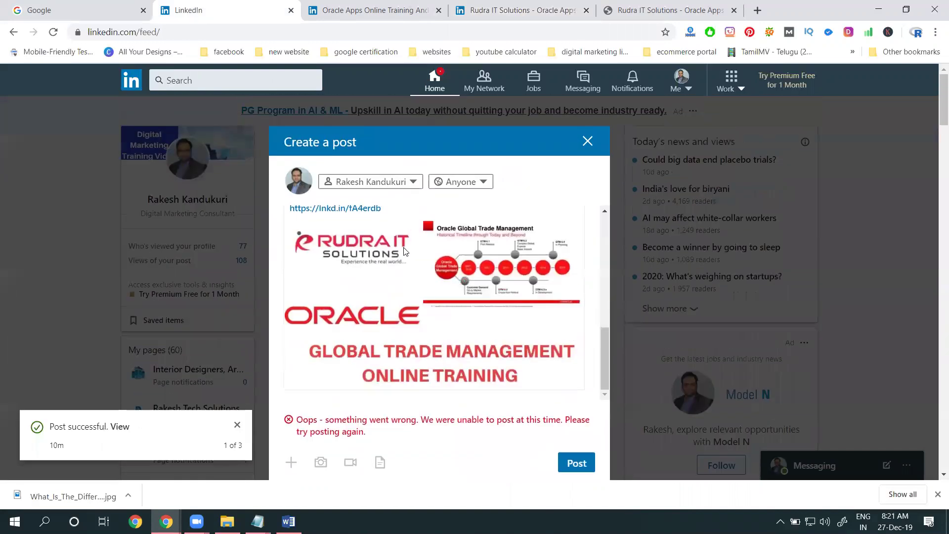
pyautogui.scroll(4, 406, 286)
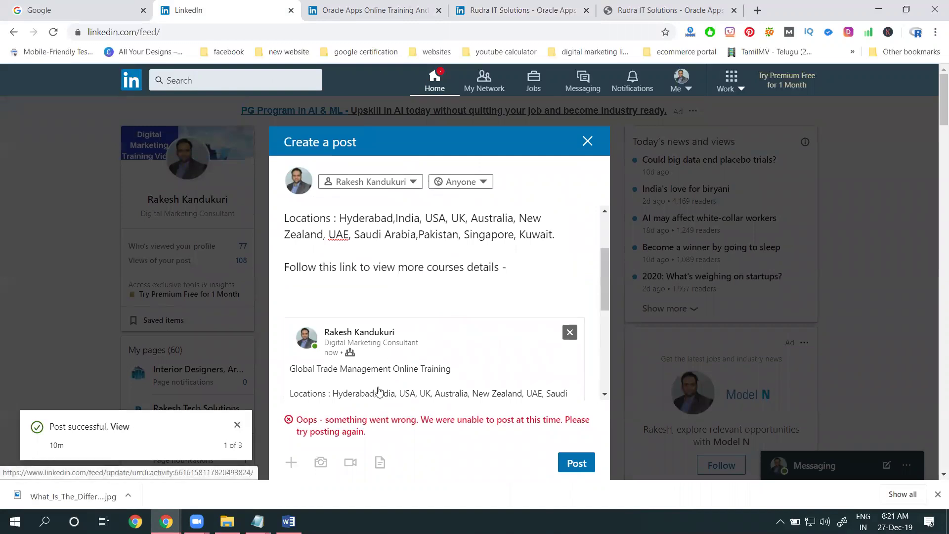
pyautogui.click(585, 142)
# Discard the failed draft and start a new feed post with the course text, lnkd.in link removed
pyautogui.click(489, 349)
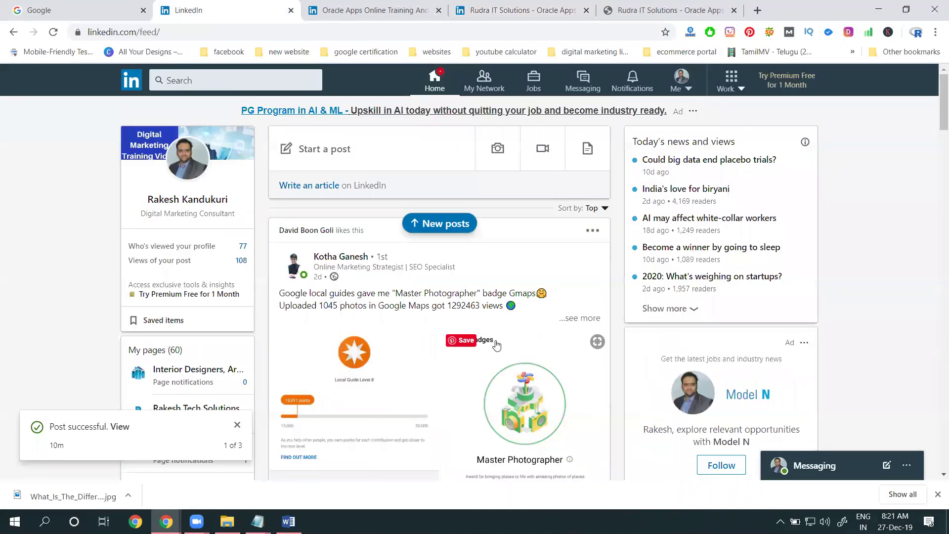
pyautogui.click(515, 8)
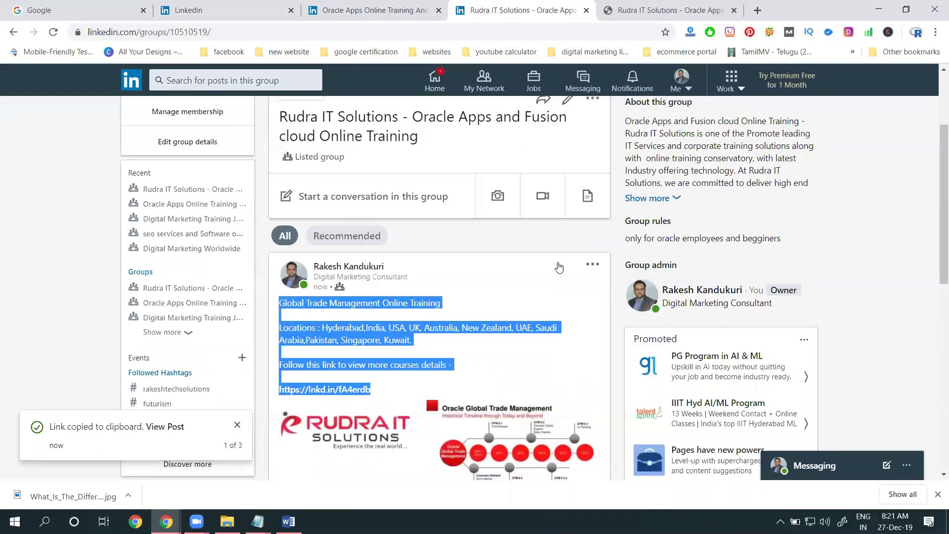
pyautogui.scroll(-7, 558, 267)
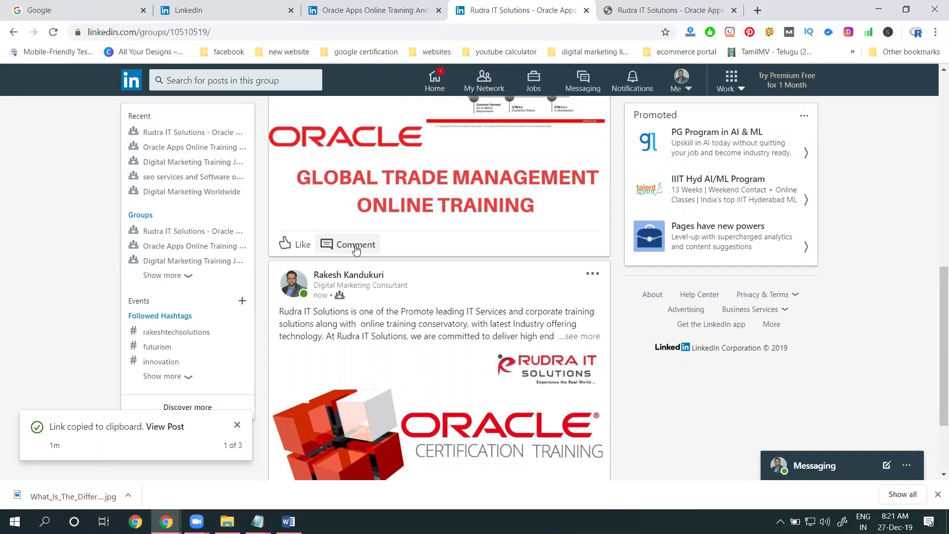
pyautogui.click(234, 10)
pyautogui.click(341, 157)
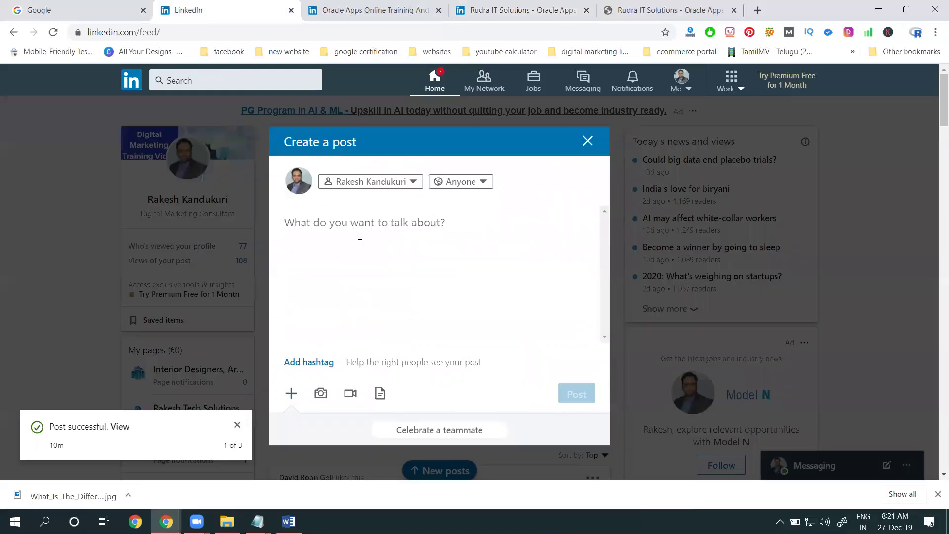
pyautogui.write('Global Trade Management Online Training  Locations : Hyderabad,India, USA, UK, Australia, New Zealand, UAE, Saudi Arabia,Pakistan, Singapore, Kuwait.  Follow this link to view more courses details -  https://lnkd.in/fA4erdb')
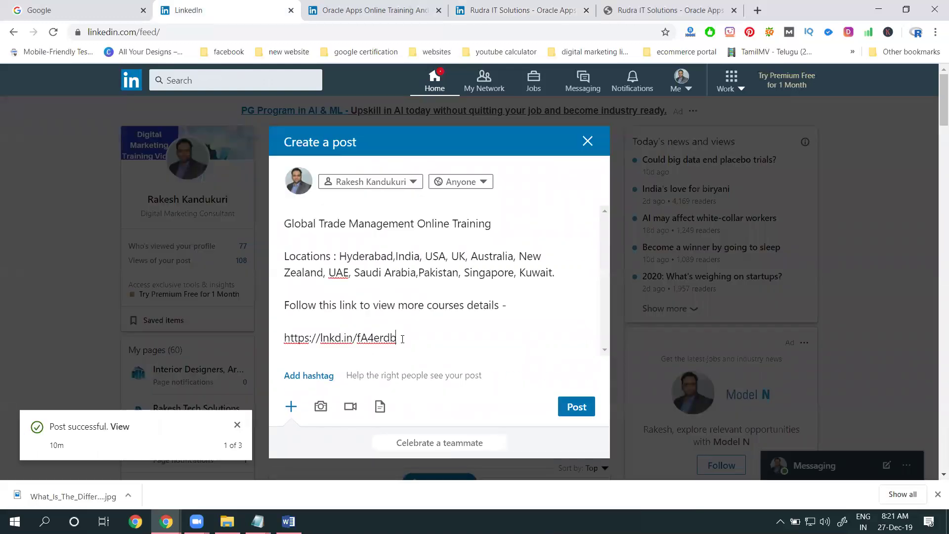
pyautogui.moveTo(402, 339); pyautogui.dragTo(280, 339)
pyautogui.press('BackSpace')
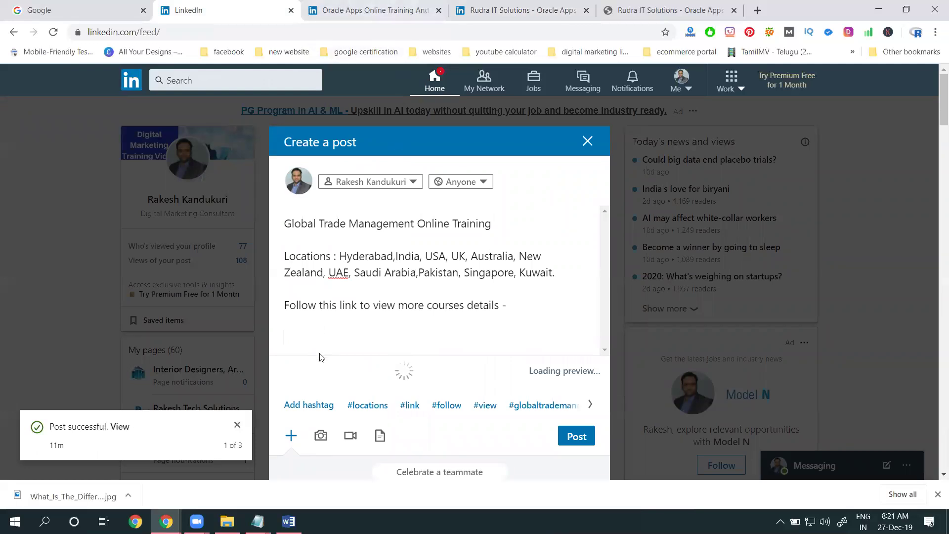
# Attach the Global Trade Management image and copy the group course post's link
pyautogui.click(321, 435)
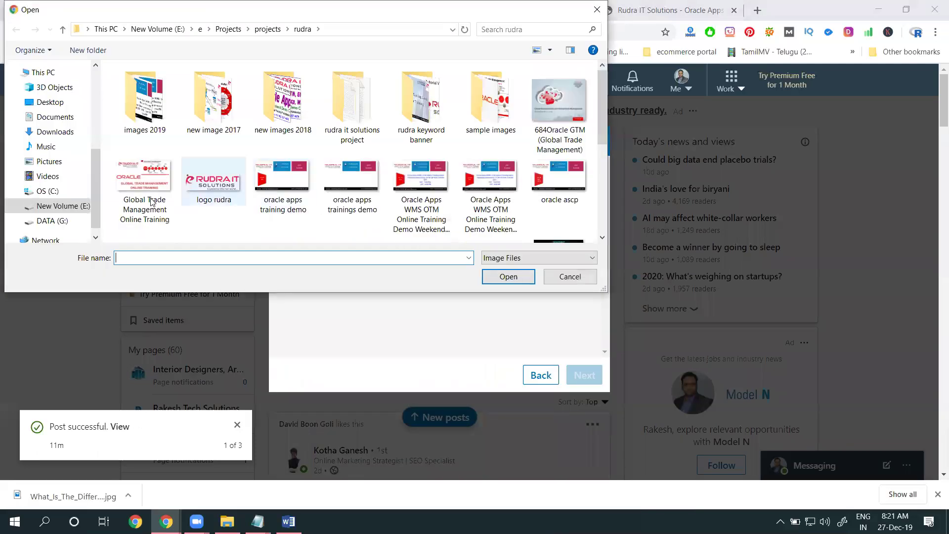
pyautogui.doubleClick(151, 202)
pyautogui.click(487, 15)
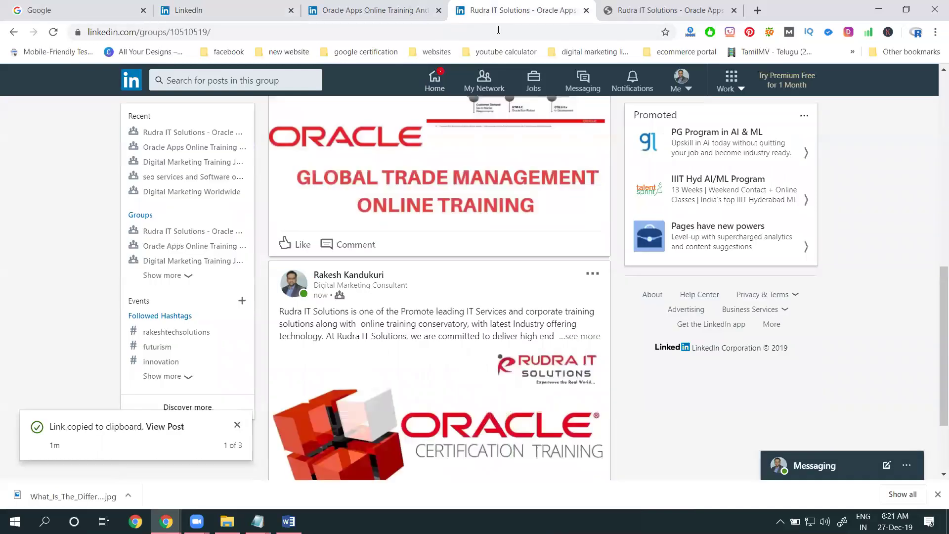
pyautogui.scroll(5, 589, 168)
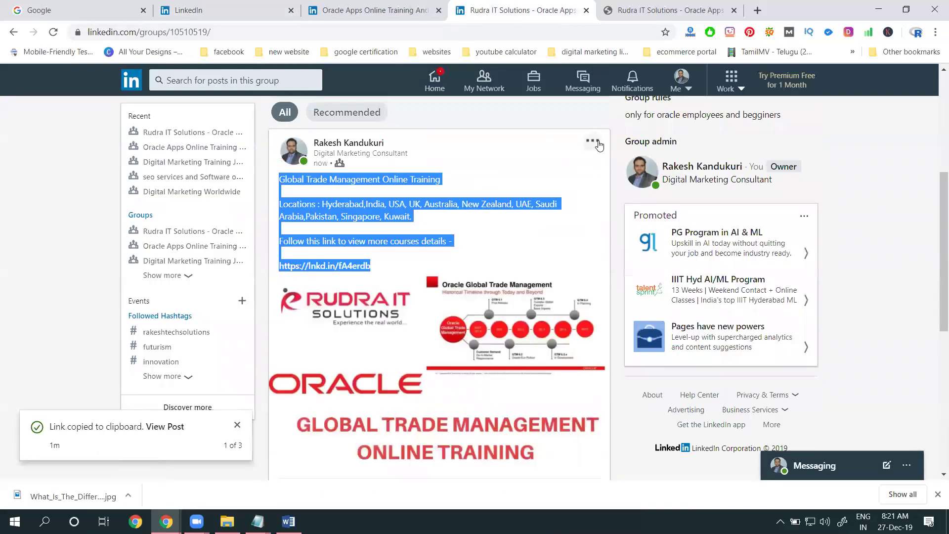
pyautogui.click(591, 141)
pyautogui.click(474, 210)
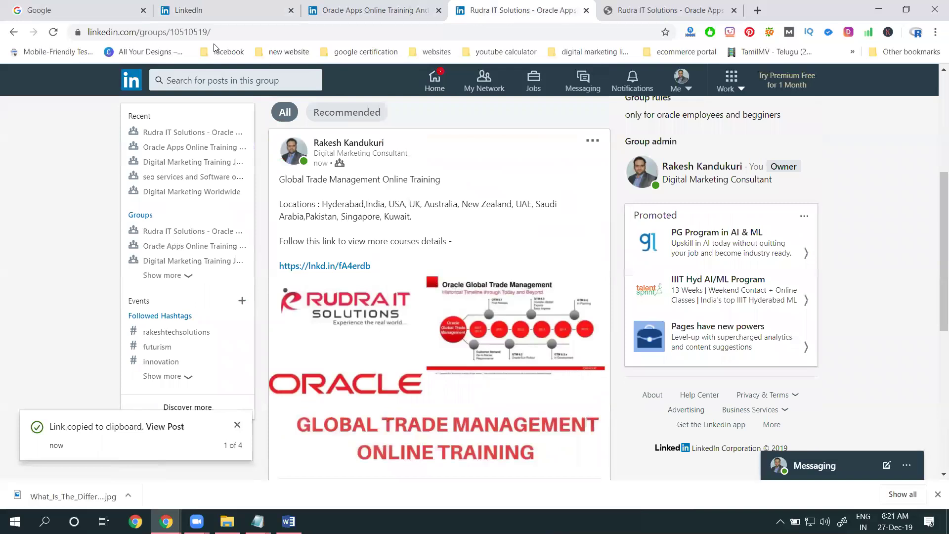
# Paste the group post link under the course text and publish to the personal feed
pyautogui.hotkey('ctrl', '2')
pyautogui.click(583, 376)
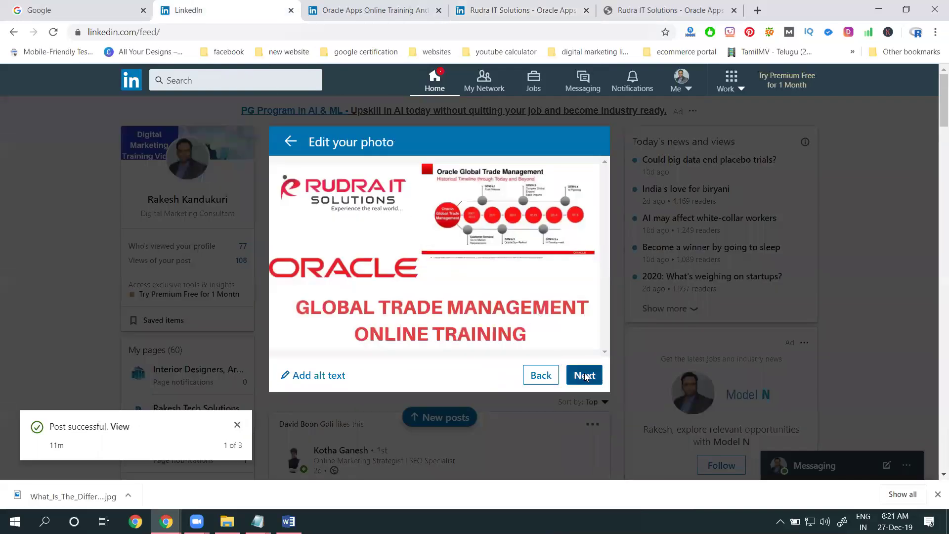
pyautogui.hotkey('ctrl', 'v')
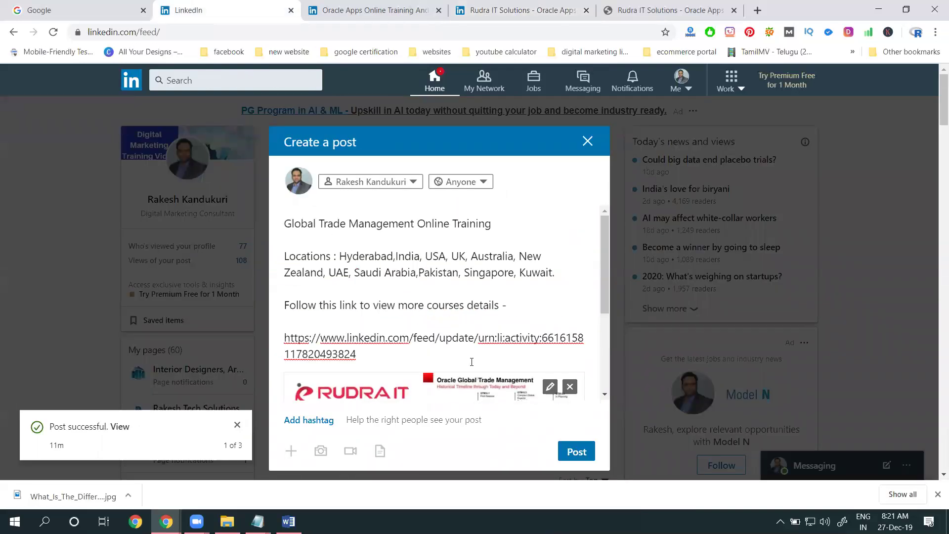
pyautogui.click(577, 451)
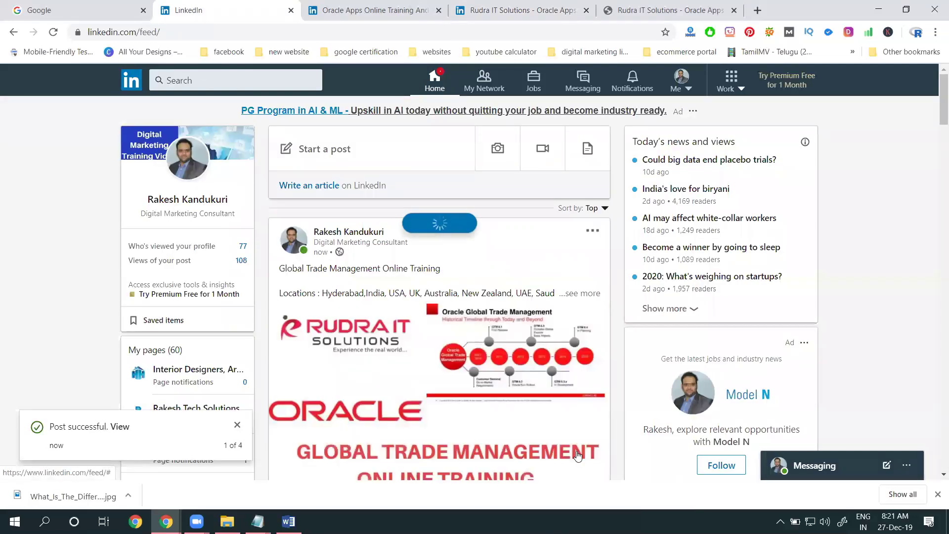
# Open the new post's lnkd.in link to the original group post, then the Rudra IT Solutions group page
pyautogui.click(582, 293)
pyautogui.scroll(-1, 438, 303)
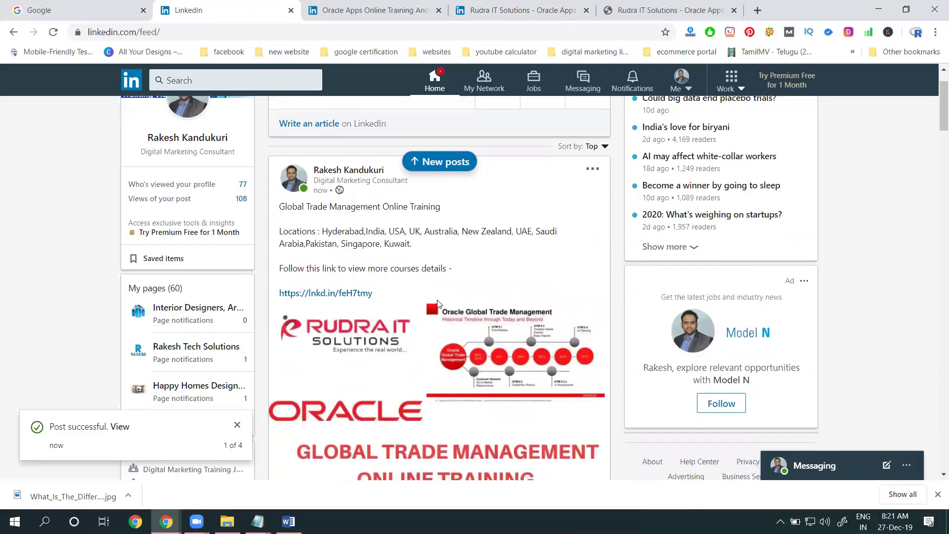
pyautogui.click(352, 294)
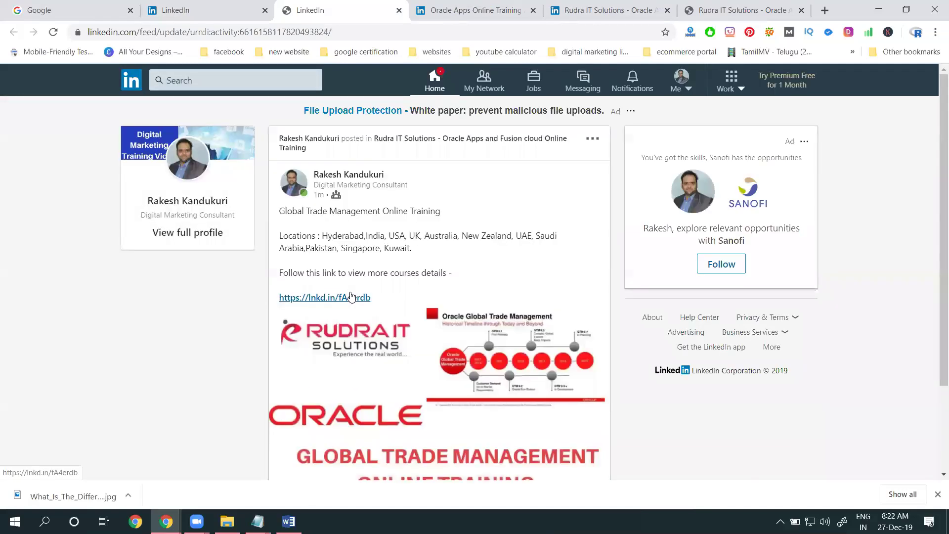
pyautogui.click(451, 142)
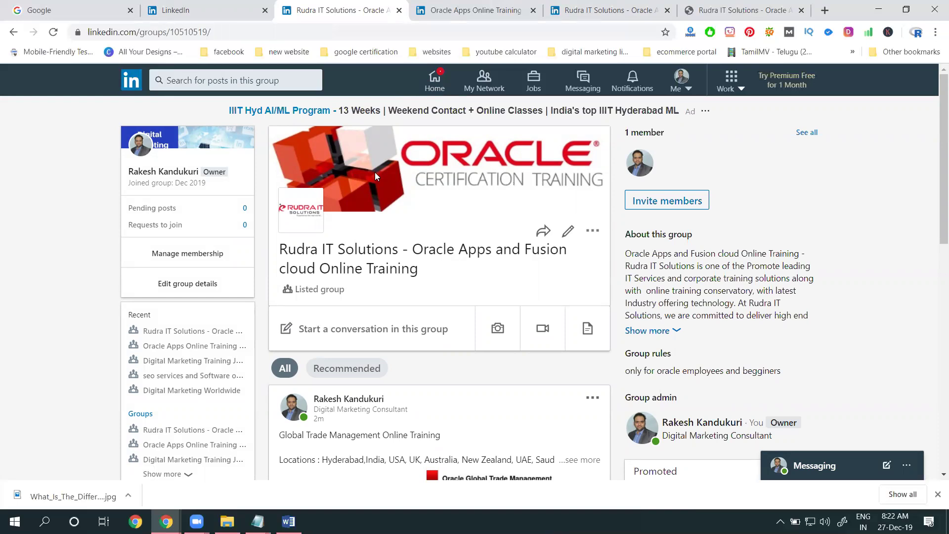
# Select group id 10510519 in the address bar and browse the Invite members connection list
pyautogui.click(170, 32)
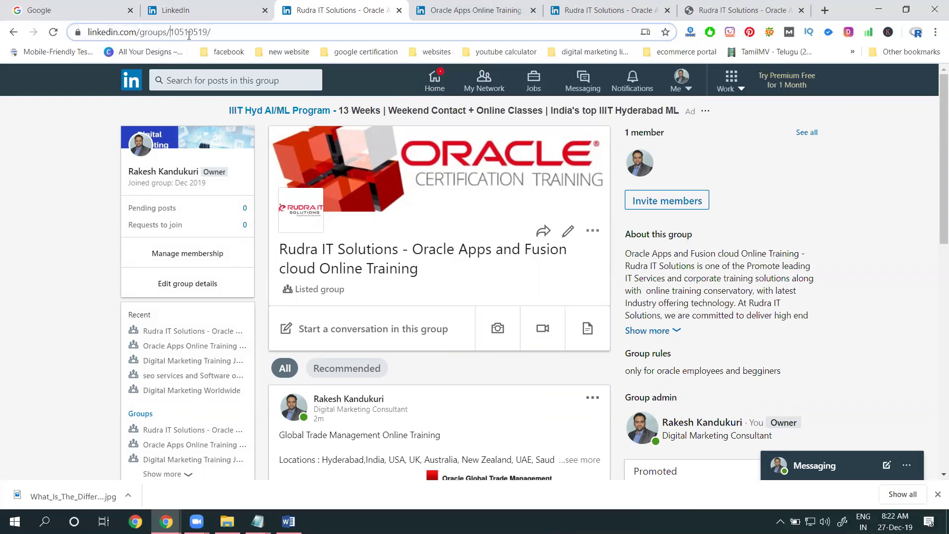
pyautogui.moveTo(170, 32); pyautogui.dragTo(212, 32)
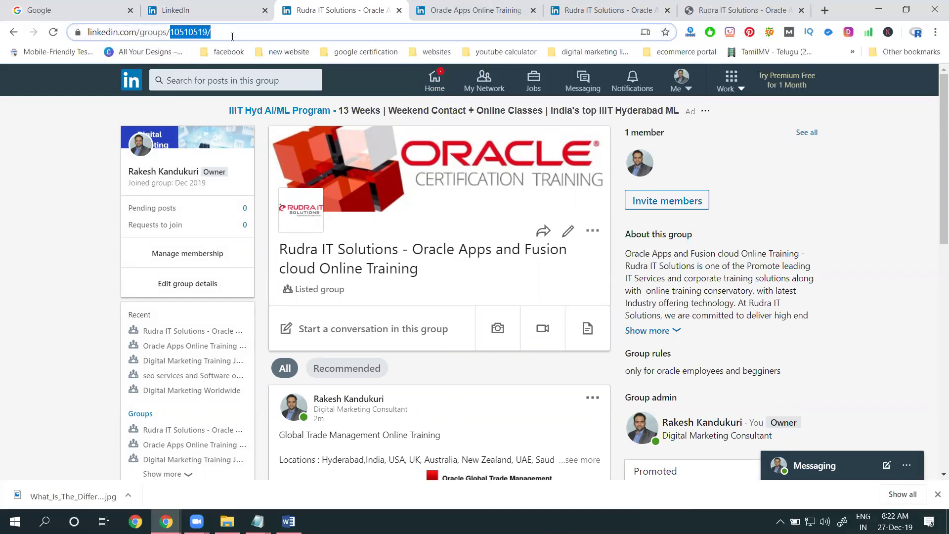
pyautogui.click(664, 202)
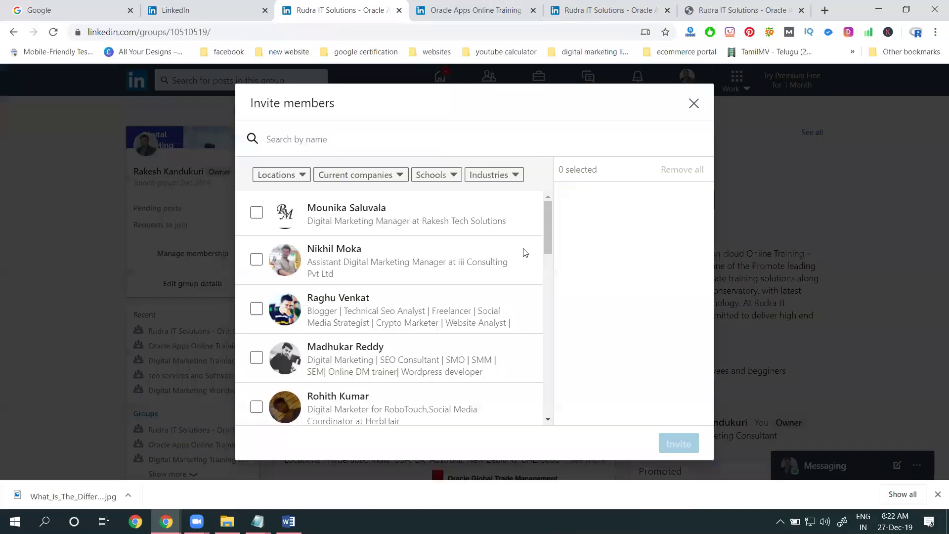
pyautogui.scroll(-6, 368, 257)
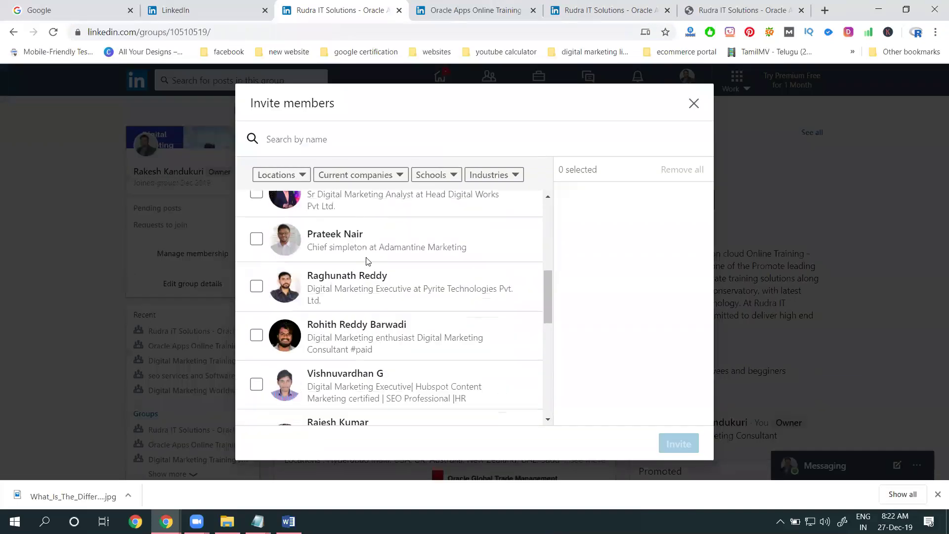
pyautogui.scroll(-3, 369, 261)
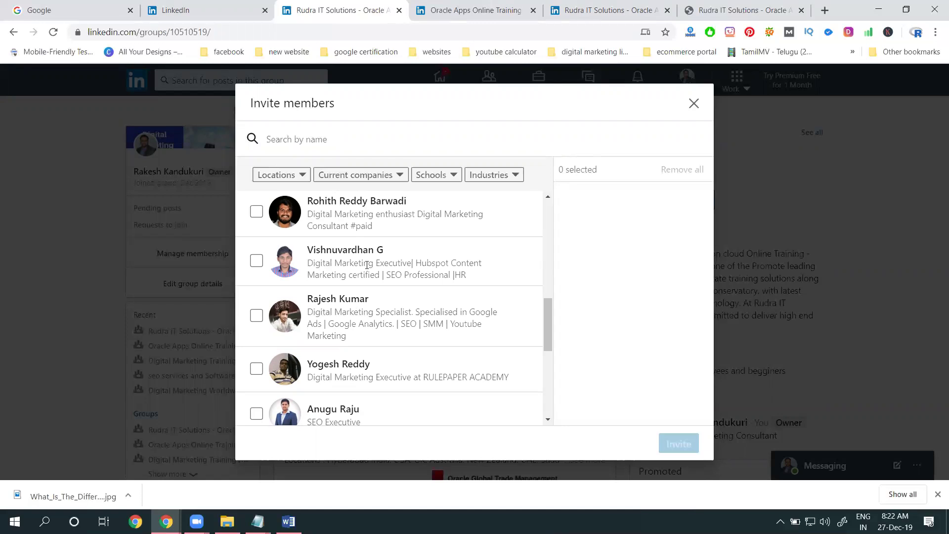
# Close Invite members without inviting anyone and return to the home feed's new course post
pyautogui.click(692, 104)
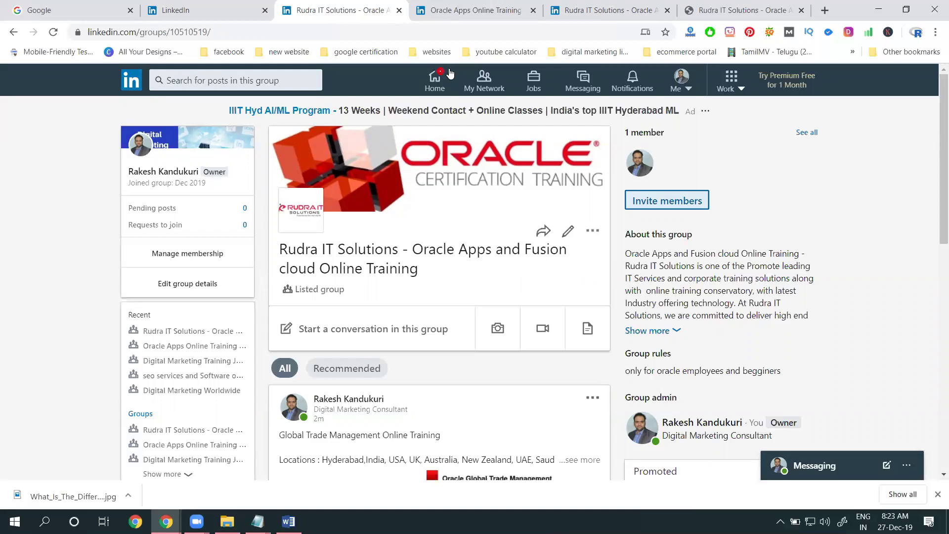
pyautogui.click(207, 9)
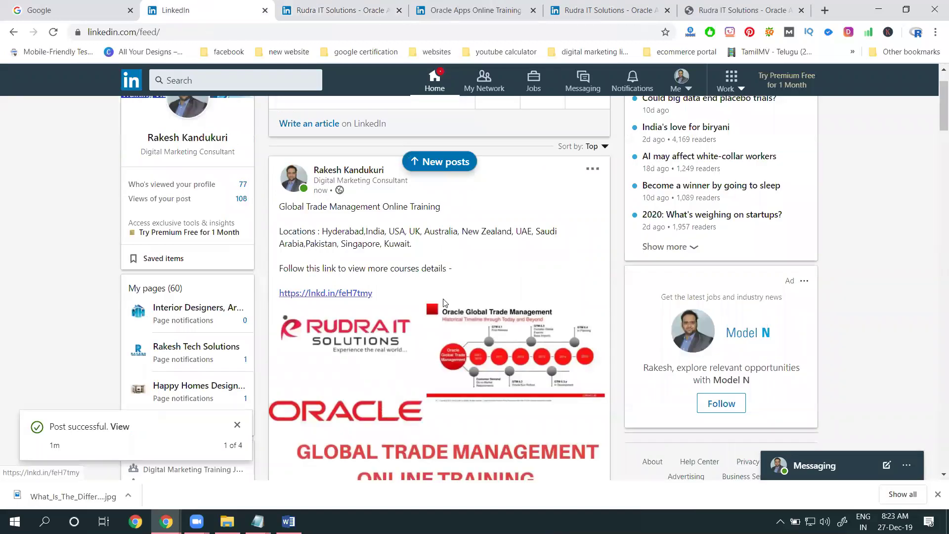